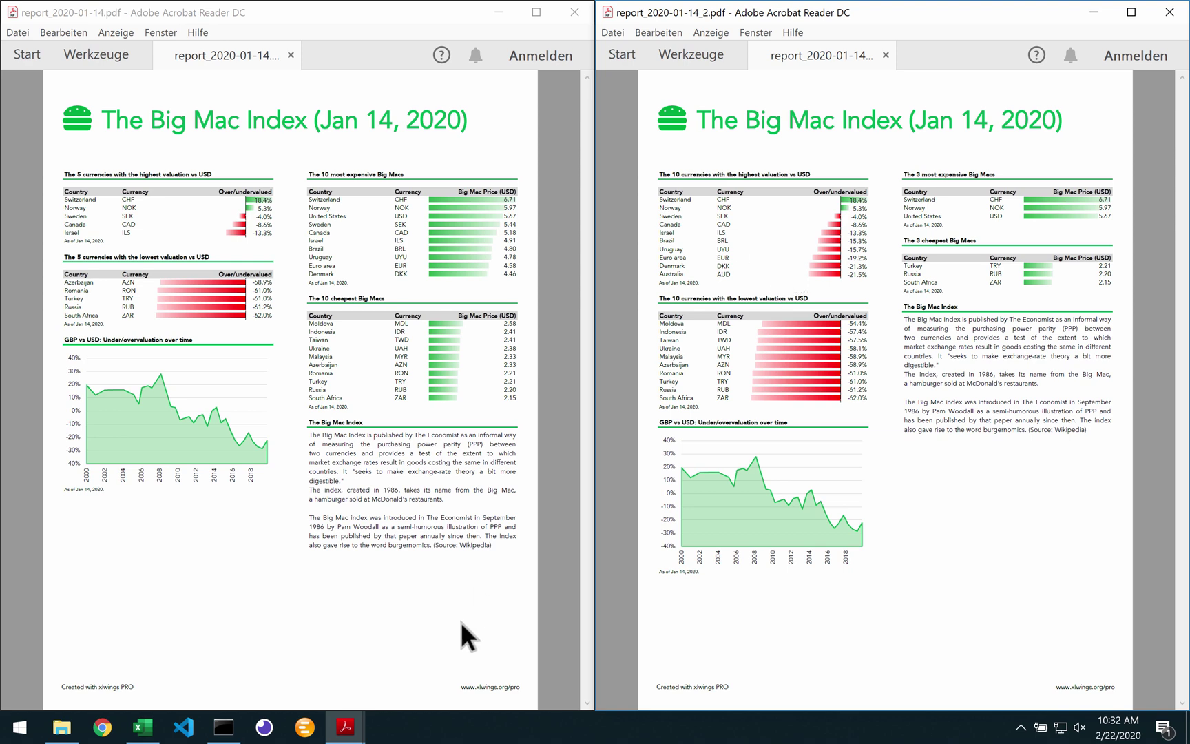
- Bring the bigmac_index.xlsx template forward and inspect its strong_valuation, As of date and title placeholders
click(141, 727)
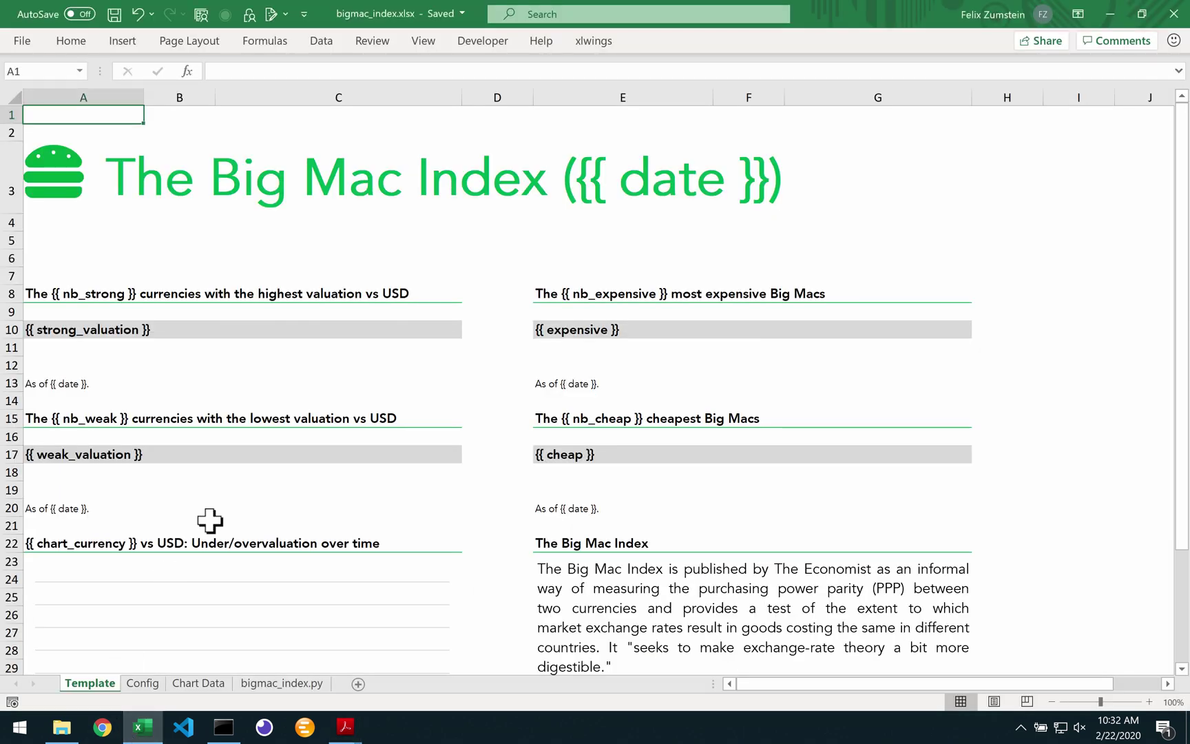
click(56, 324)
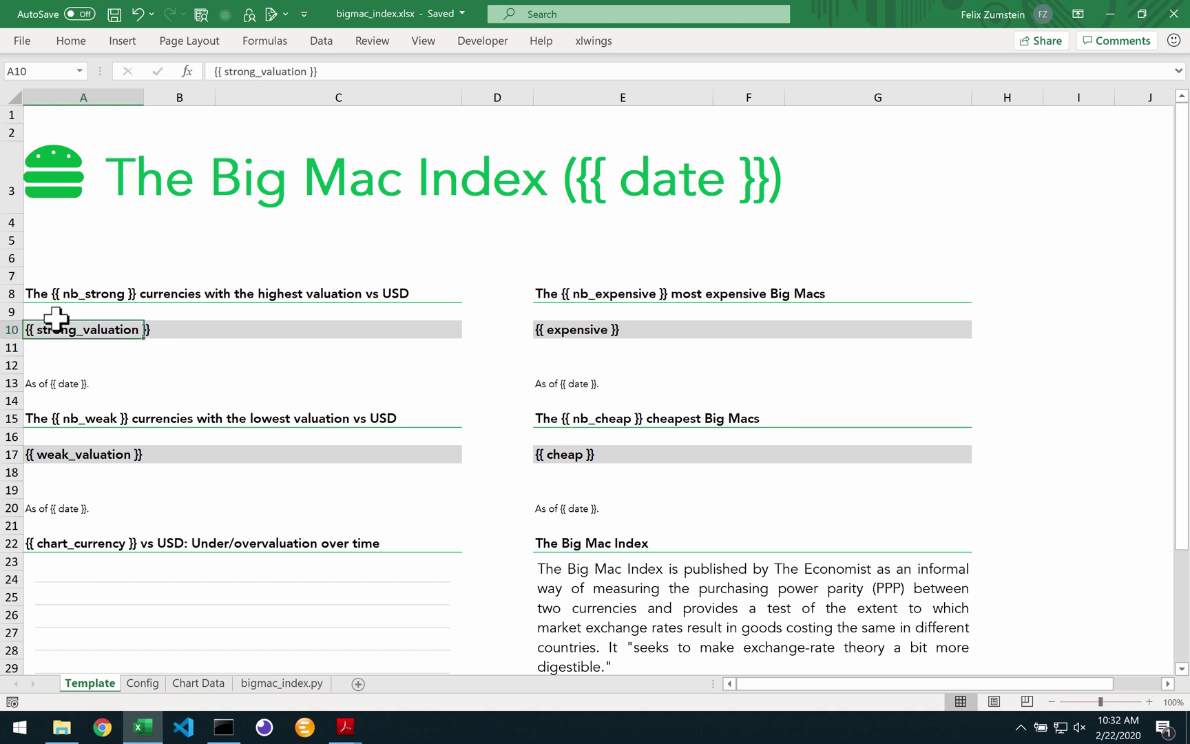
click(61, 383)
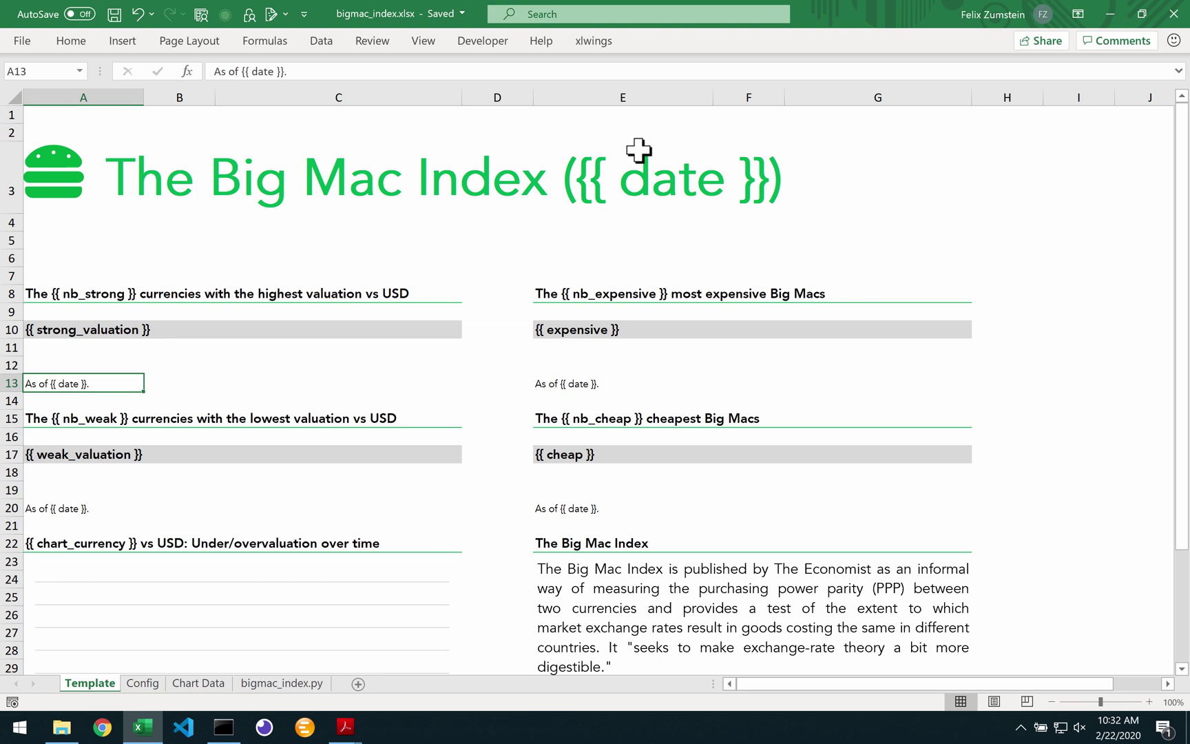
click(623, 181)
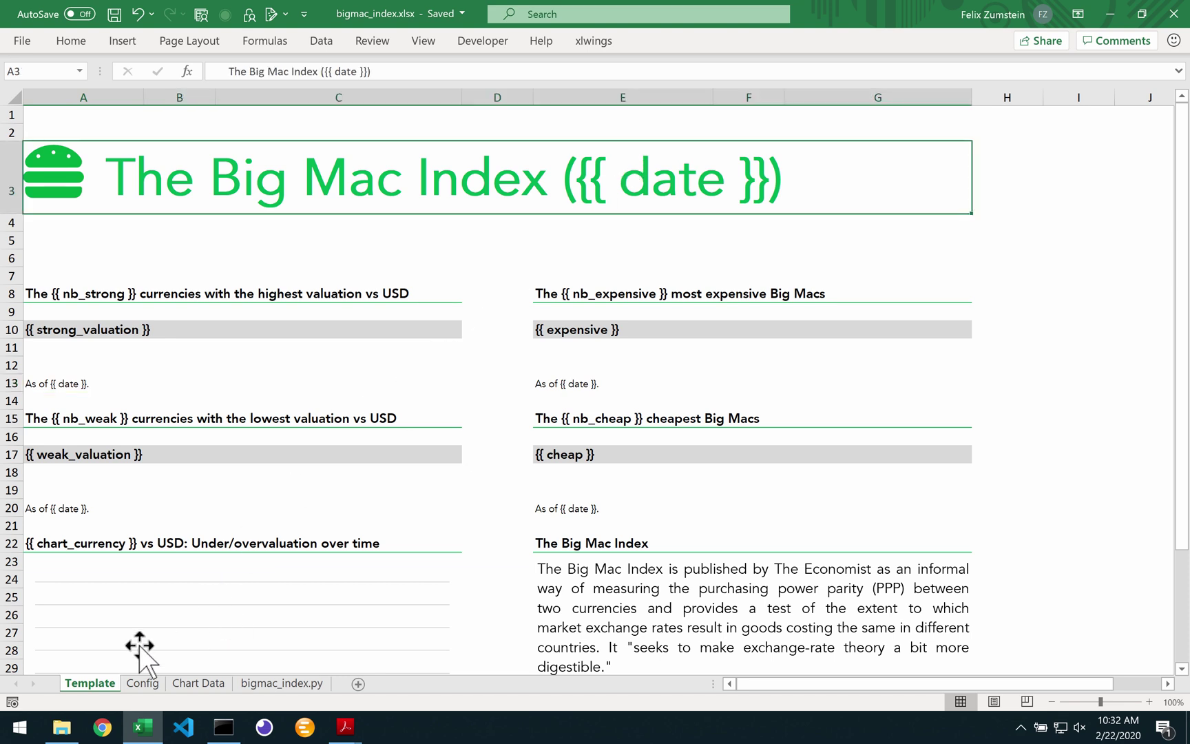
- Check the Config sheet's four table row counts of 2, then select the empty rows below the placeholder on Template
click(142, 683)
drag(183, 149, 180, 199)
click(91, 683)
drag(34, 340, 385, 365)
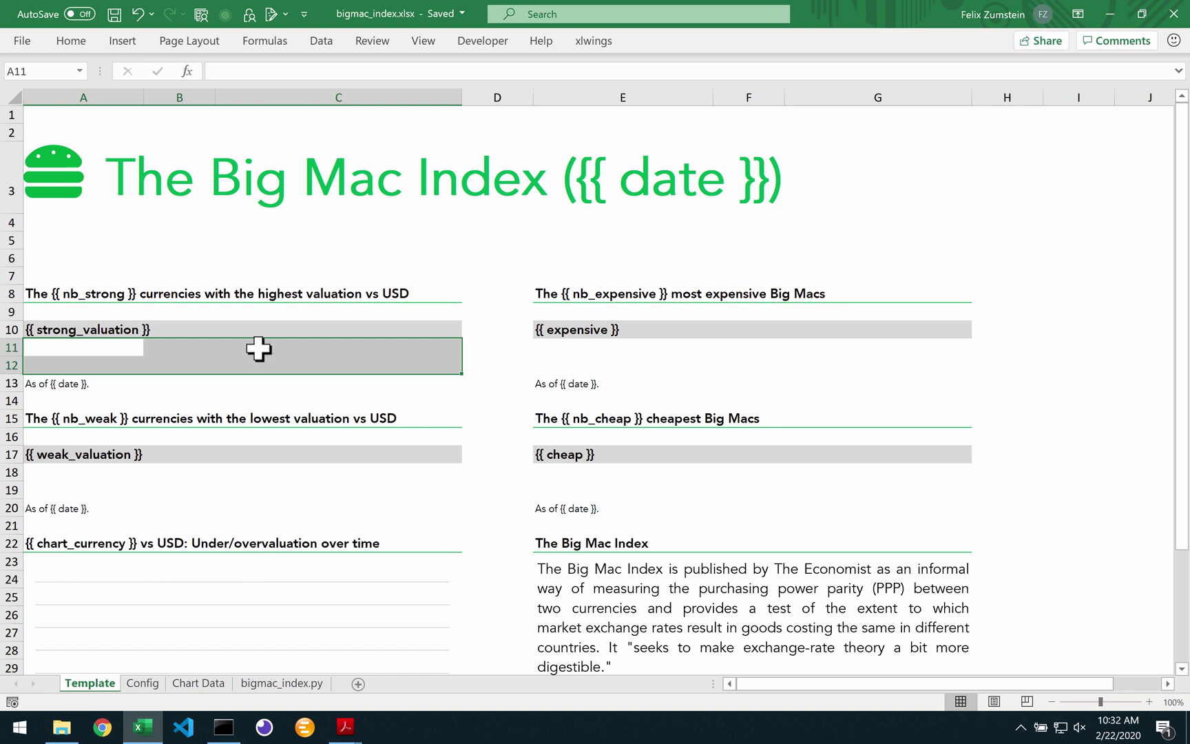
- Run main from the xlwings tab to generate report_2020-01-14.xlsx, then inspect its Switzerland and Norway rows
click(275, 241)
click(568, 43)
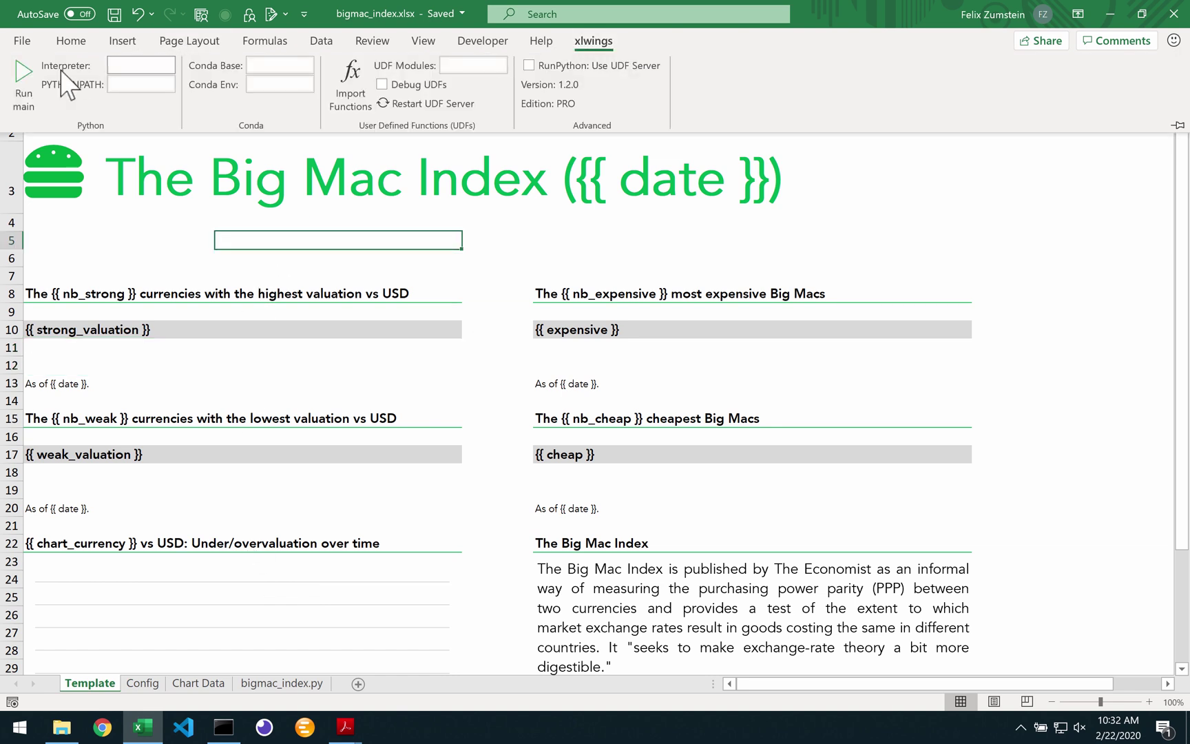
click(21, 81)
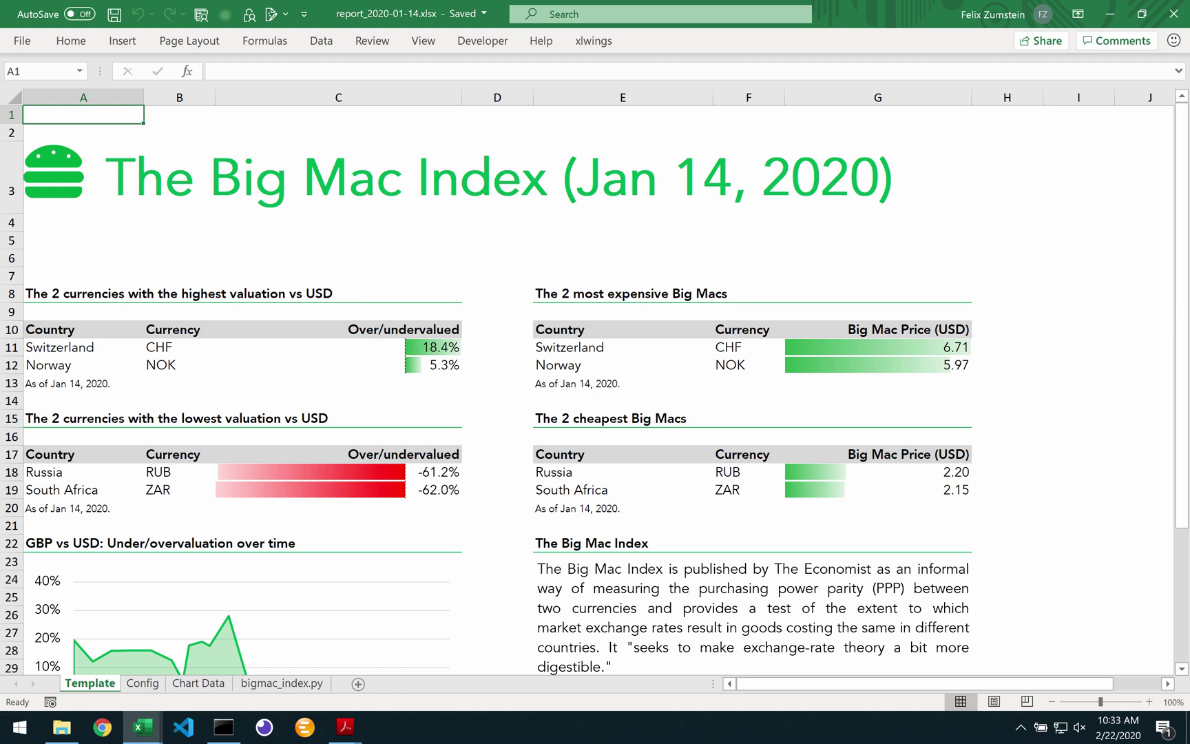
drag(11, 347, 9, 360)
click(11, 365)
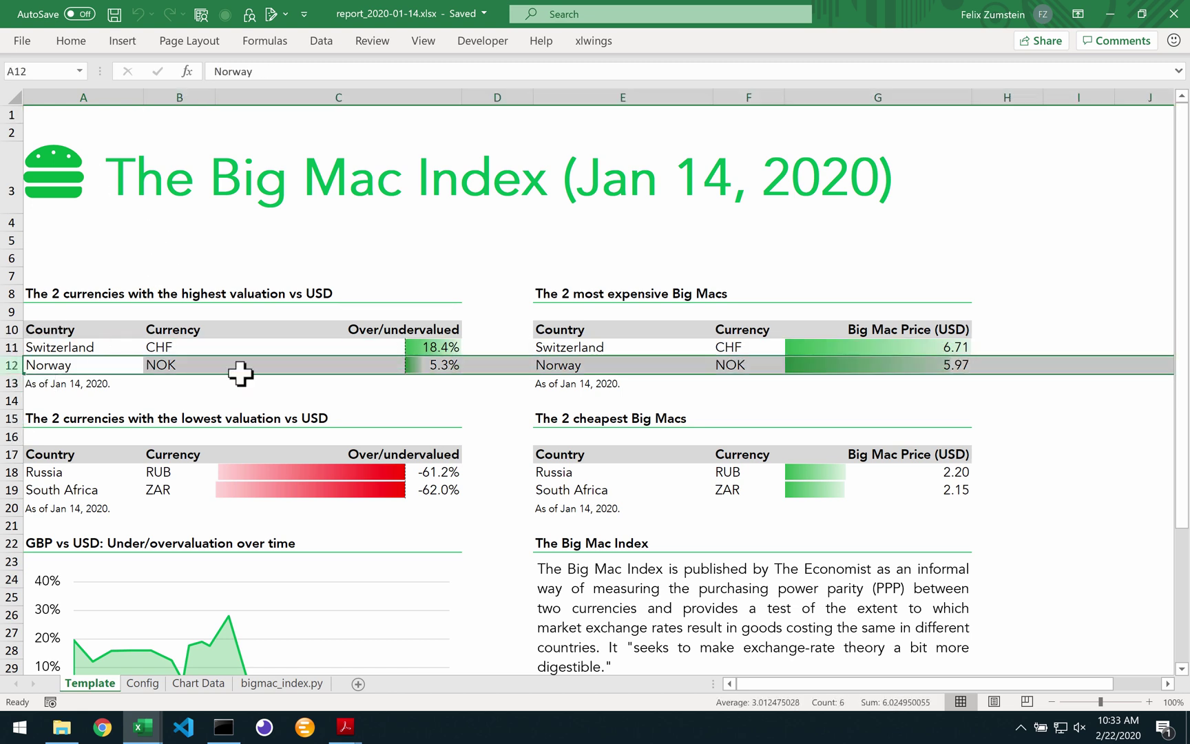
- Close the report and set all four Config row counts to 6 by filling B3 down
click(1174, 14)
click(142, 683)
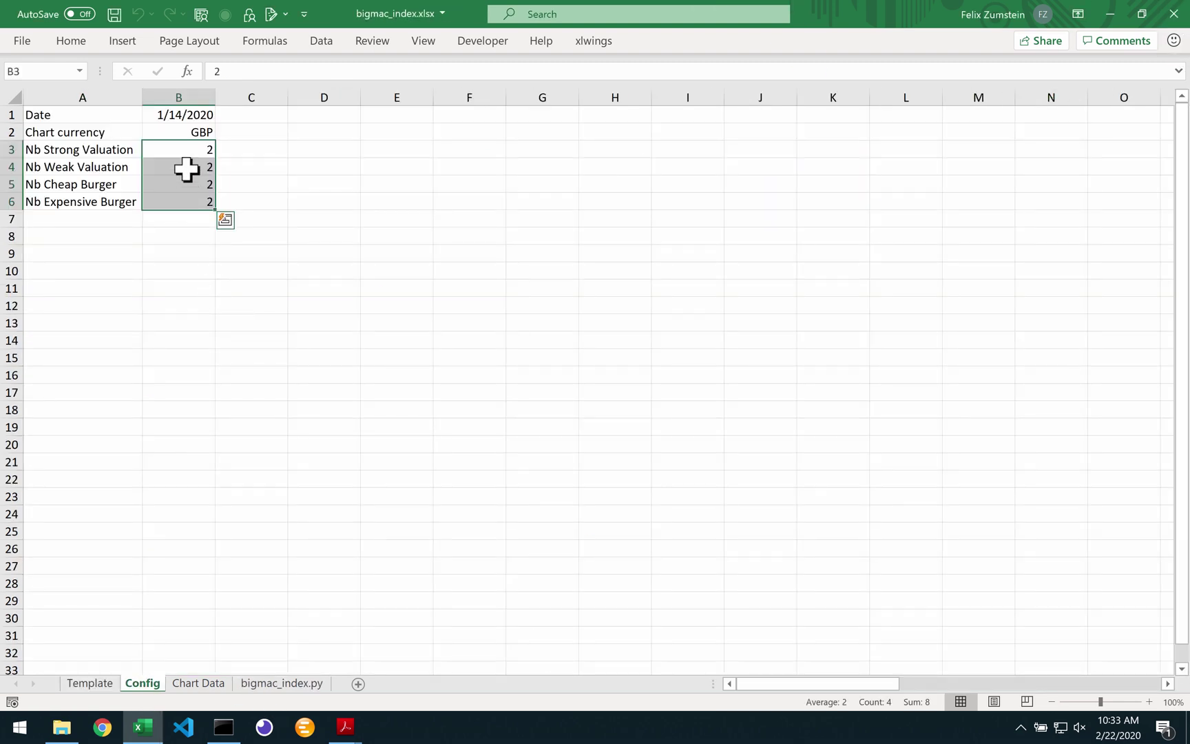
click(183, 147)
text(6)
key(Return)
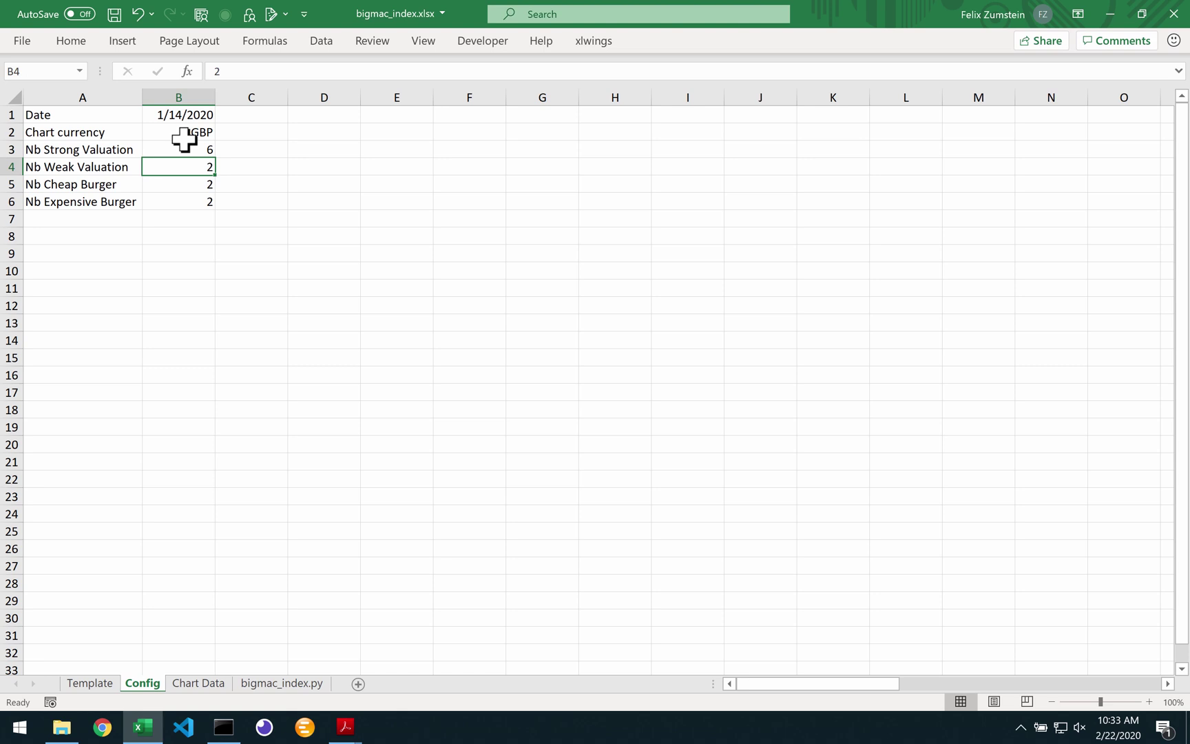
click(202, 148)
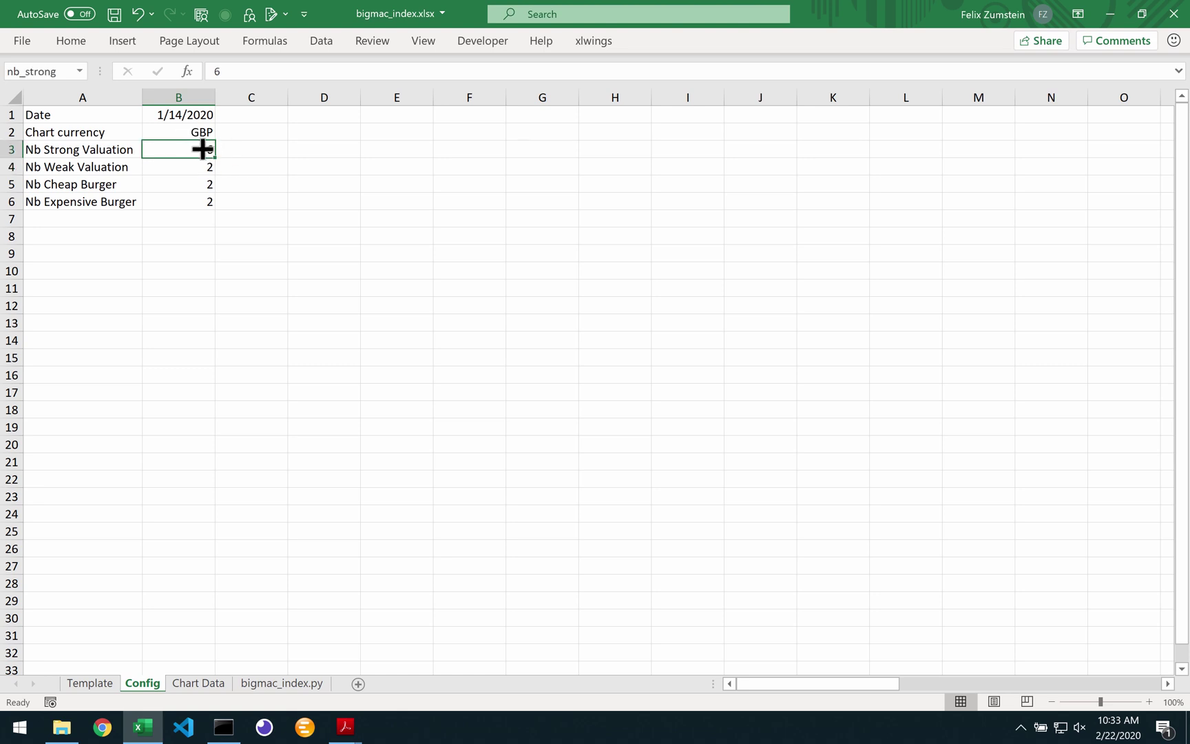
double_click(202, 148)
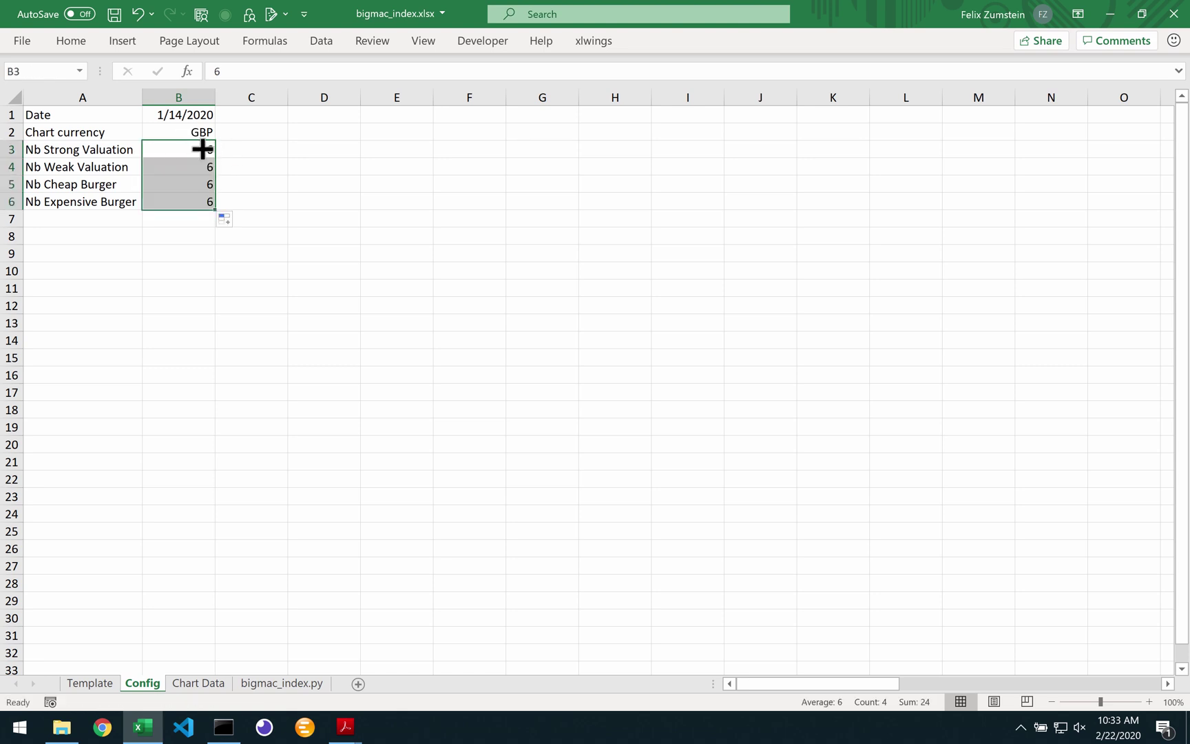
- Regenerate the report from the Template sheet with xlwings Run main
click(100, 683)
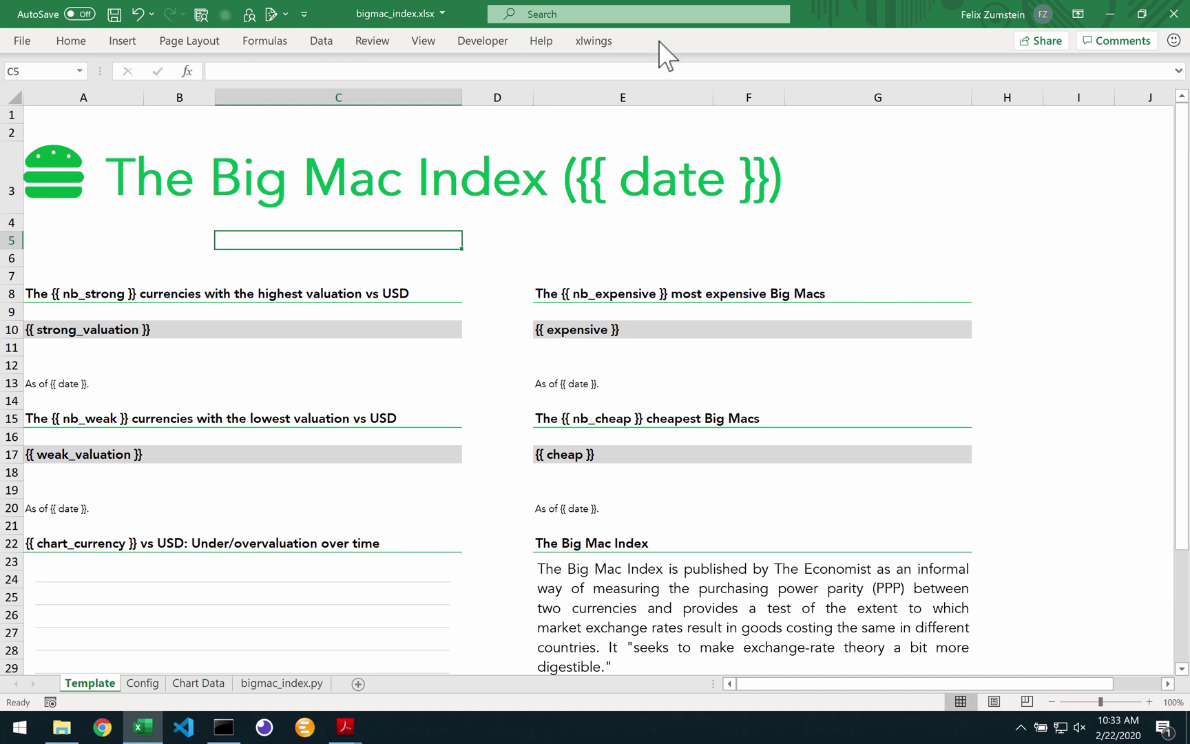
click(592, 42)
click(39, 79)
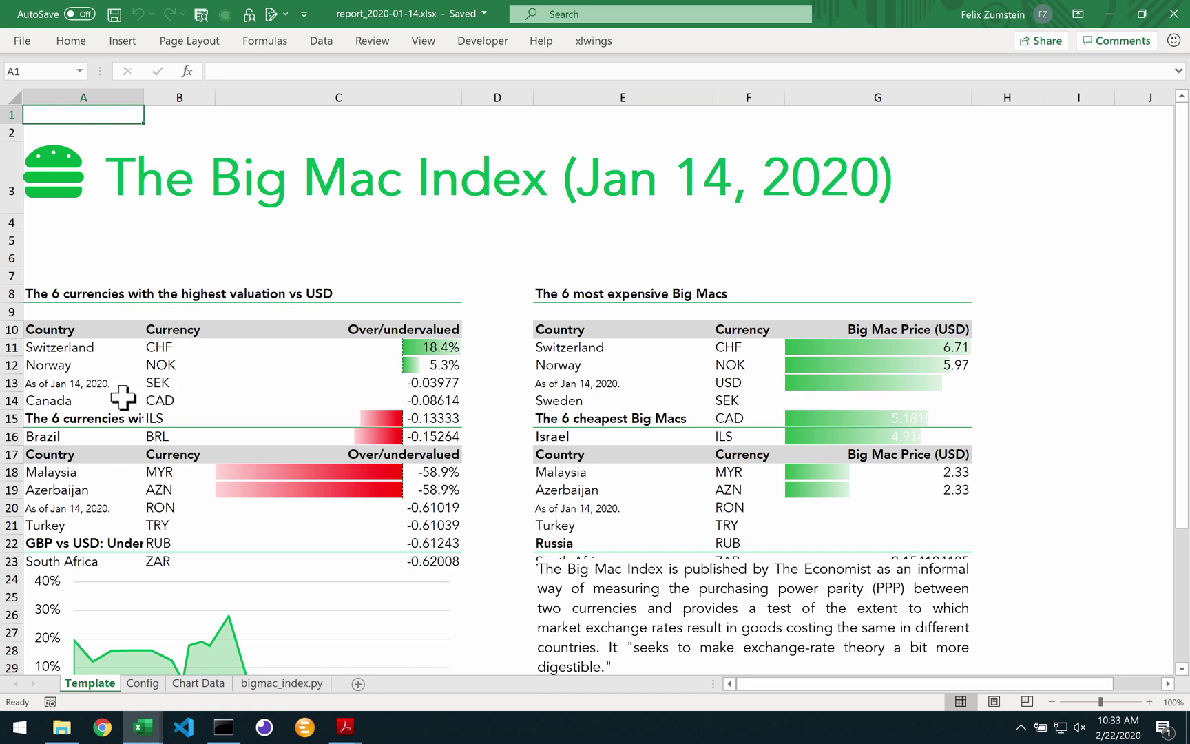
- Inspect the overlapping valuation values in C11:C19 of the six-row report, then close it
drag(443, 431, 454, 348)
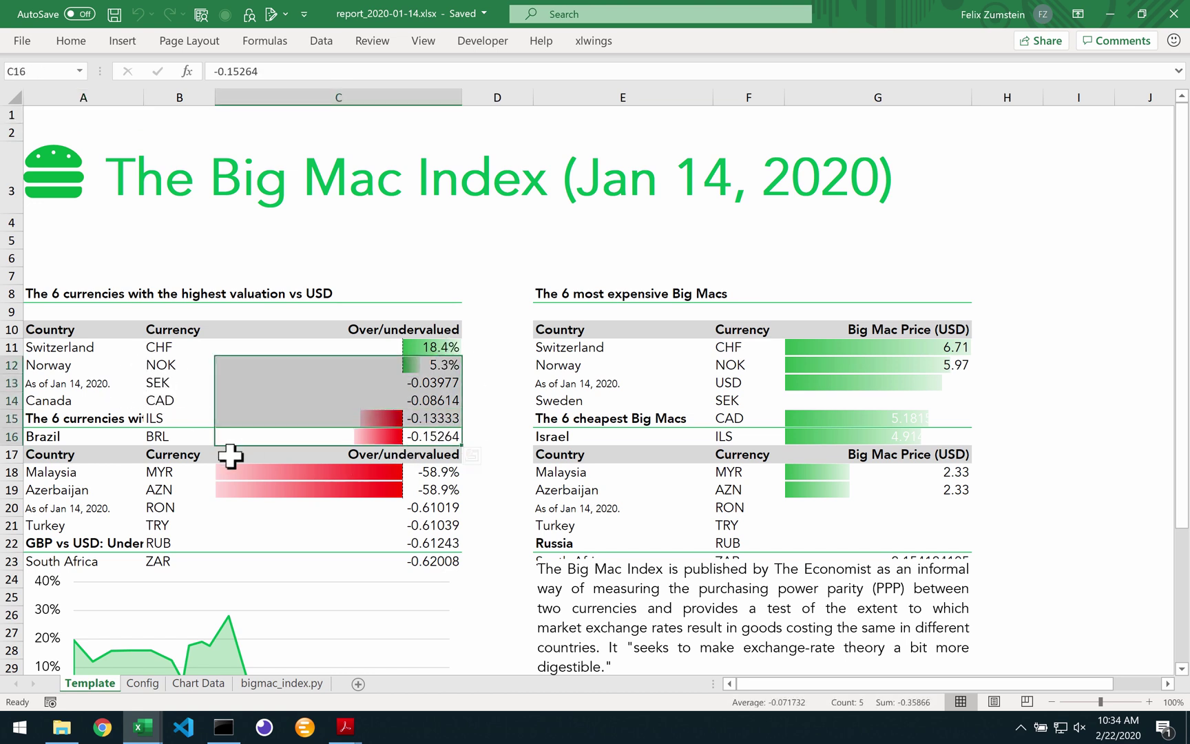
click(422, 480)
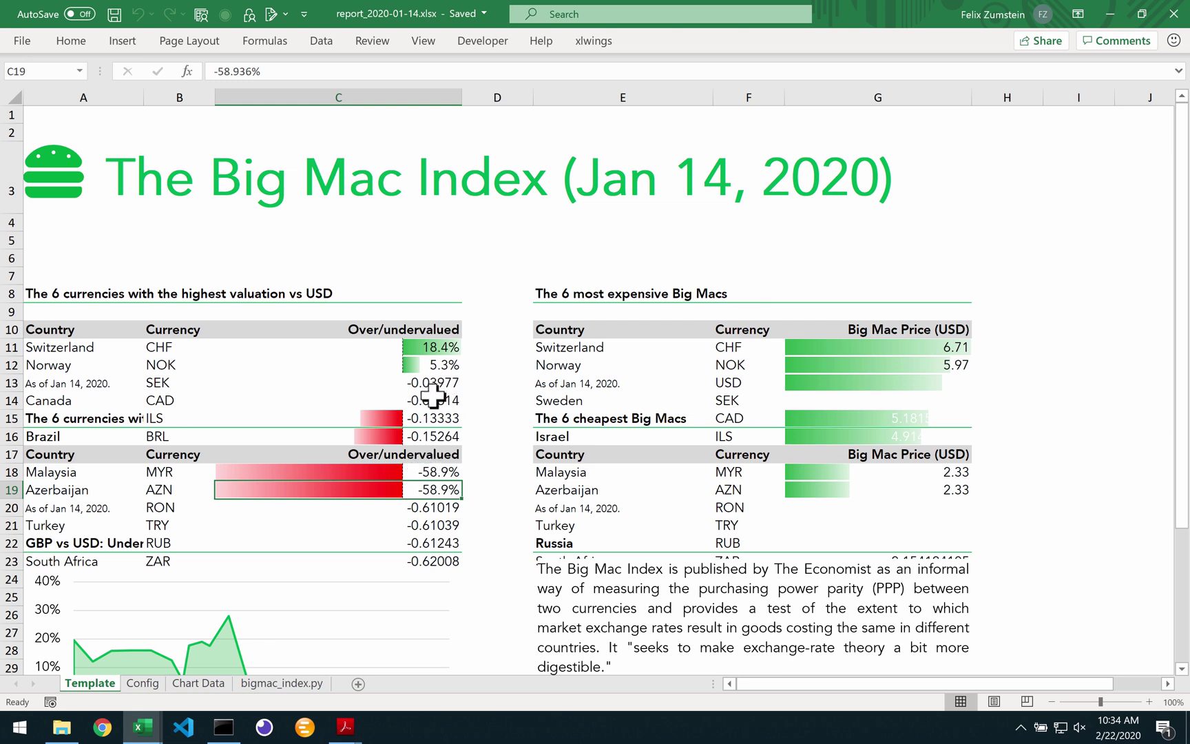
drag(413, 344, 428, 346)
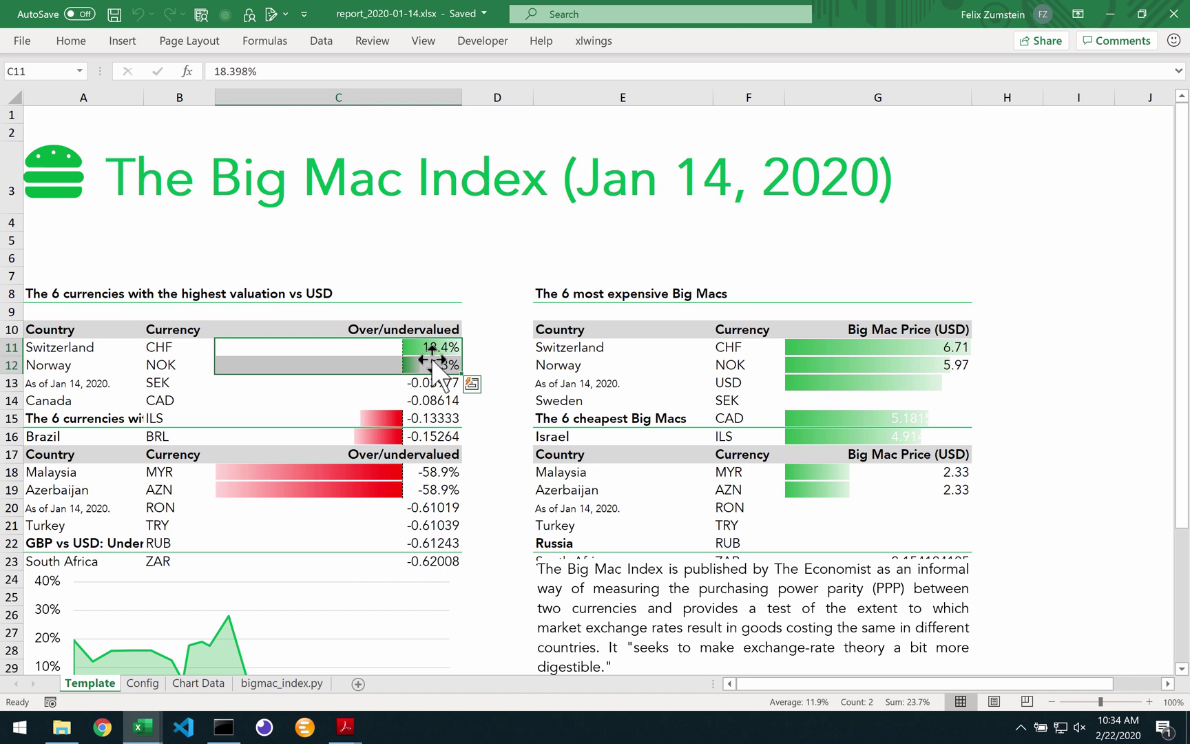
click(425, 383)
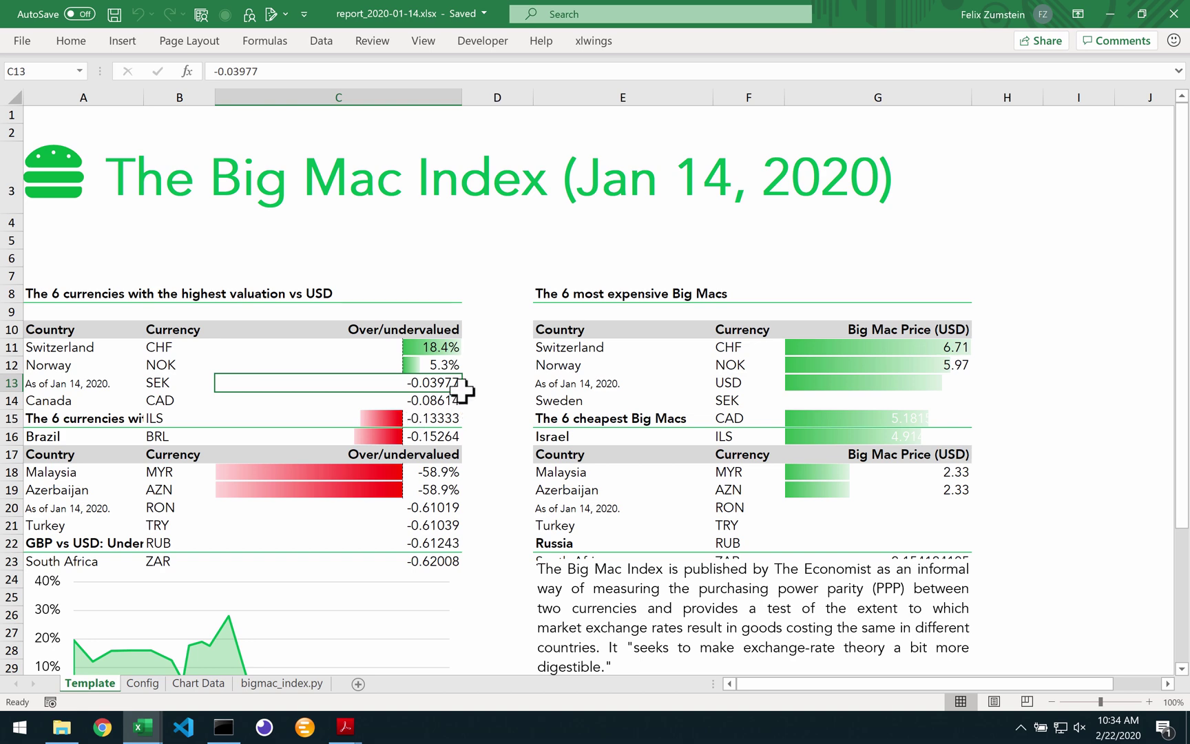
click(1169, 26)
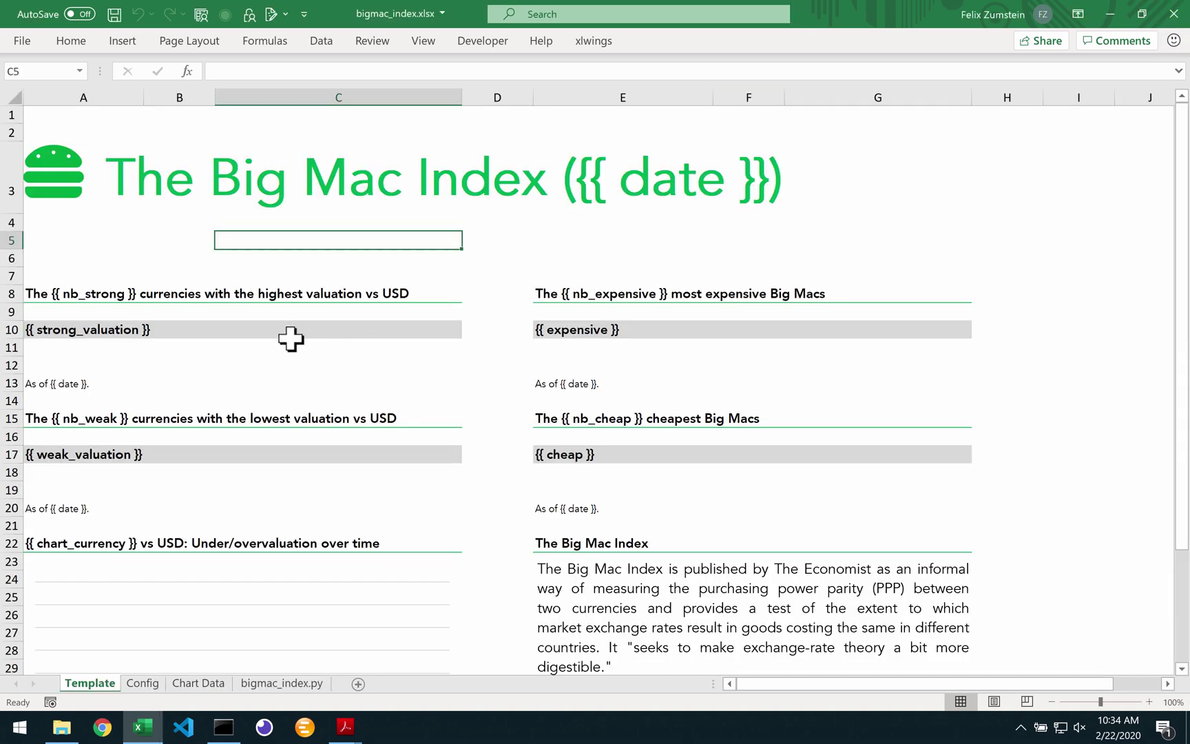
- Insert a blank row above the report title and enter <frame> in cell A1
click(11, 115)
right_click(11, 114)
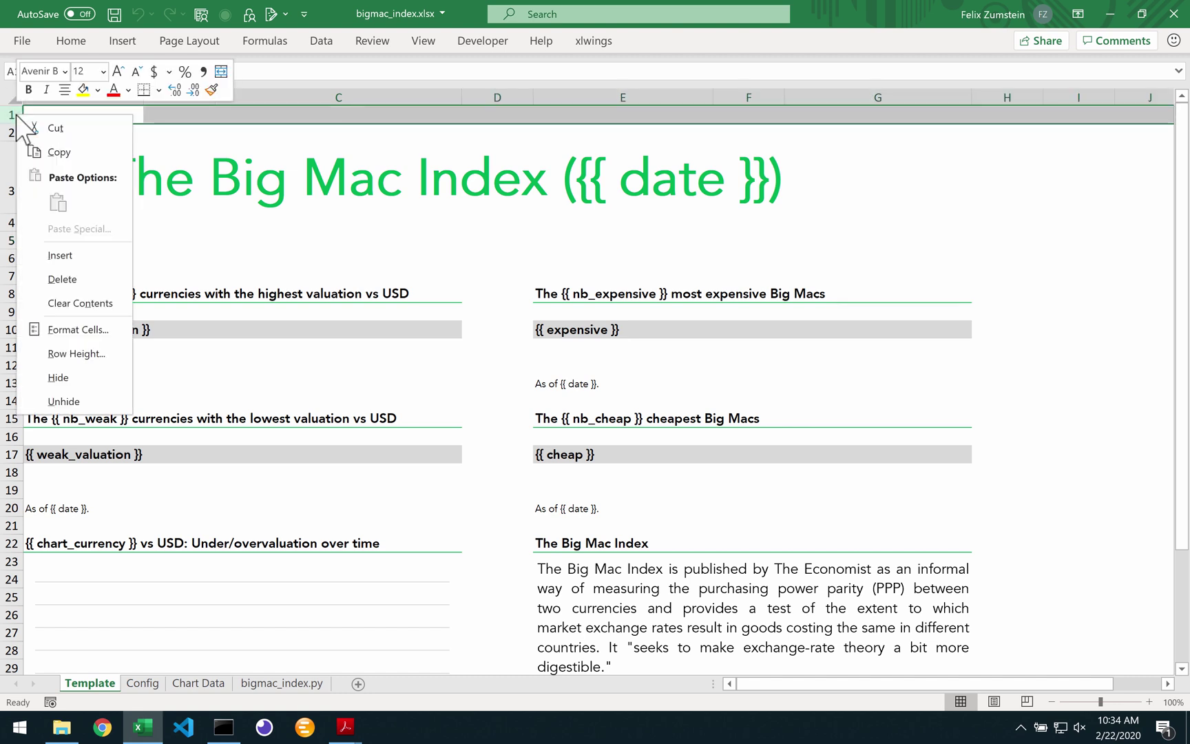
click(67, 255)
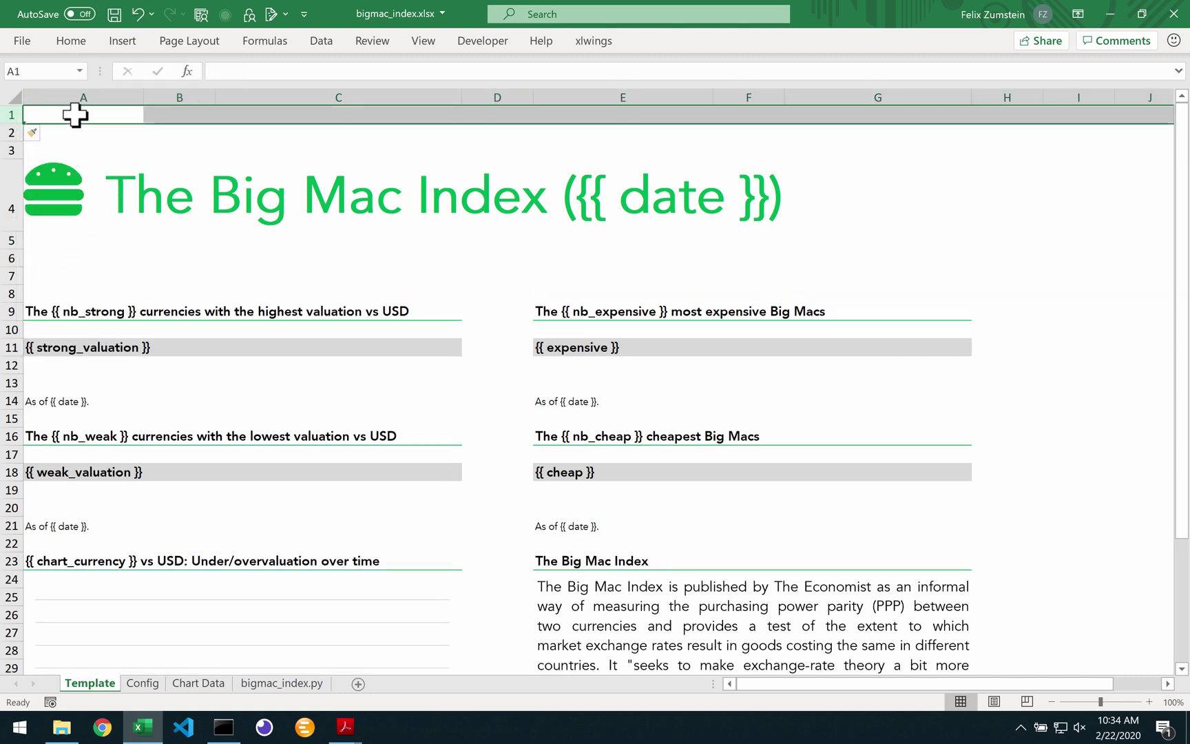
click(77, 111)
text(<f)
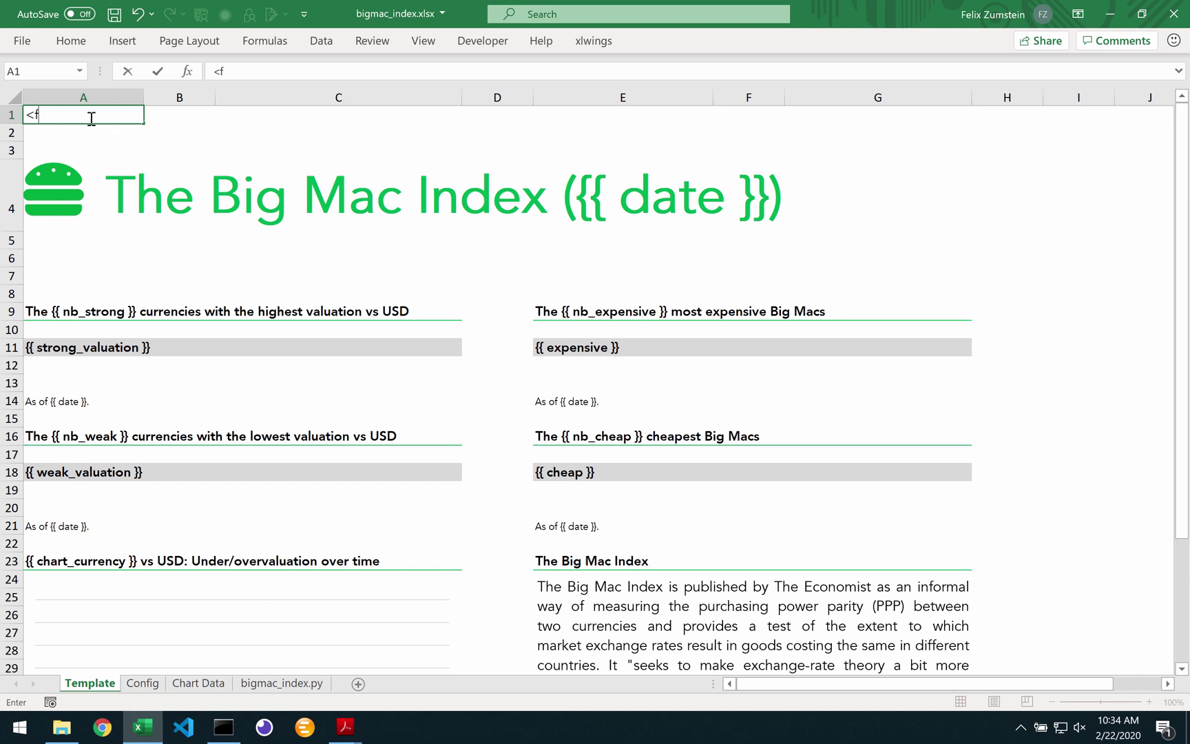
text(rmae)
key(BackSpace)
key(BackSpace)
text(am)
key(Tab)
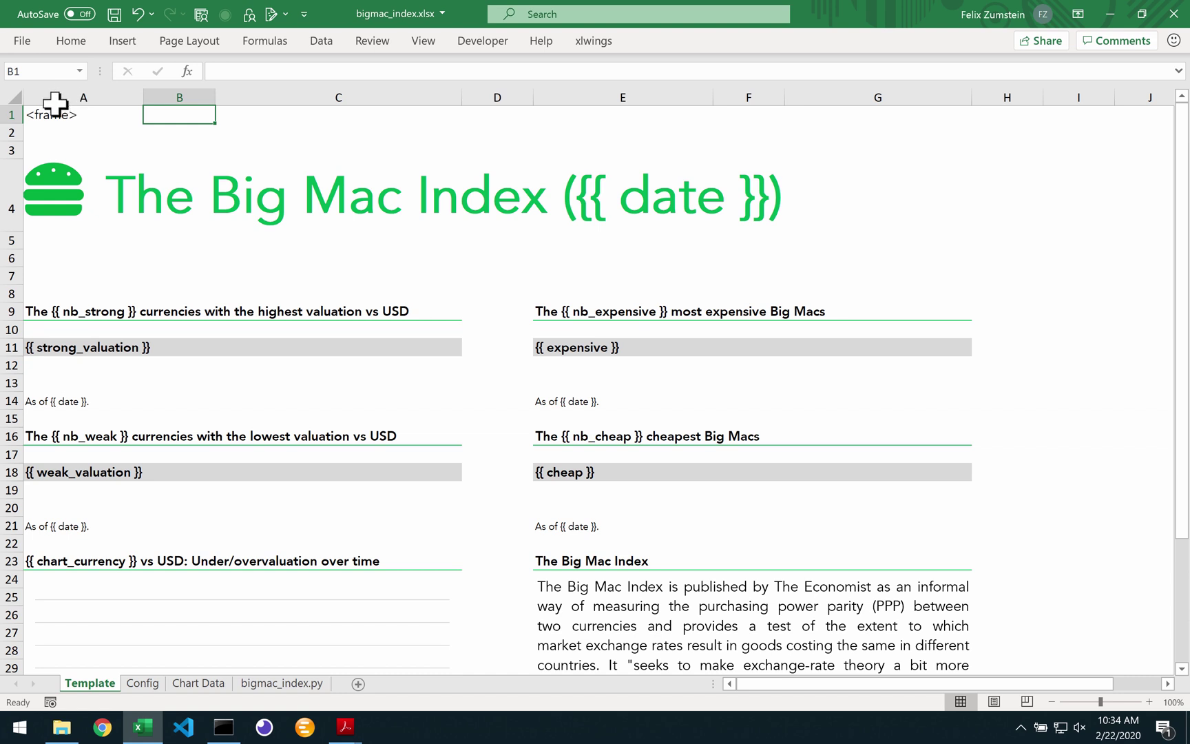
- Enter <frame> in cell E1, then select columns A–C and E–G to show the two frames
drag(62, 114, 800, 63)
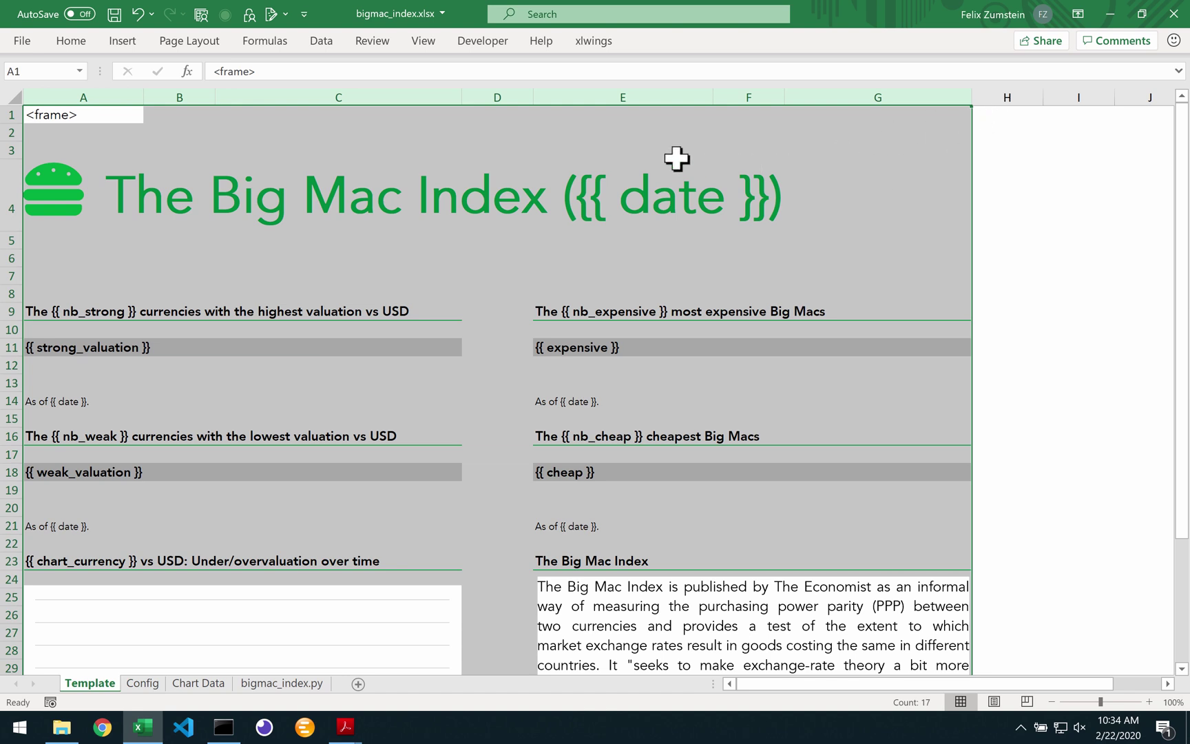
click(550, 110)
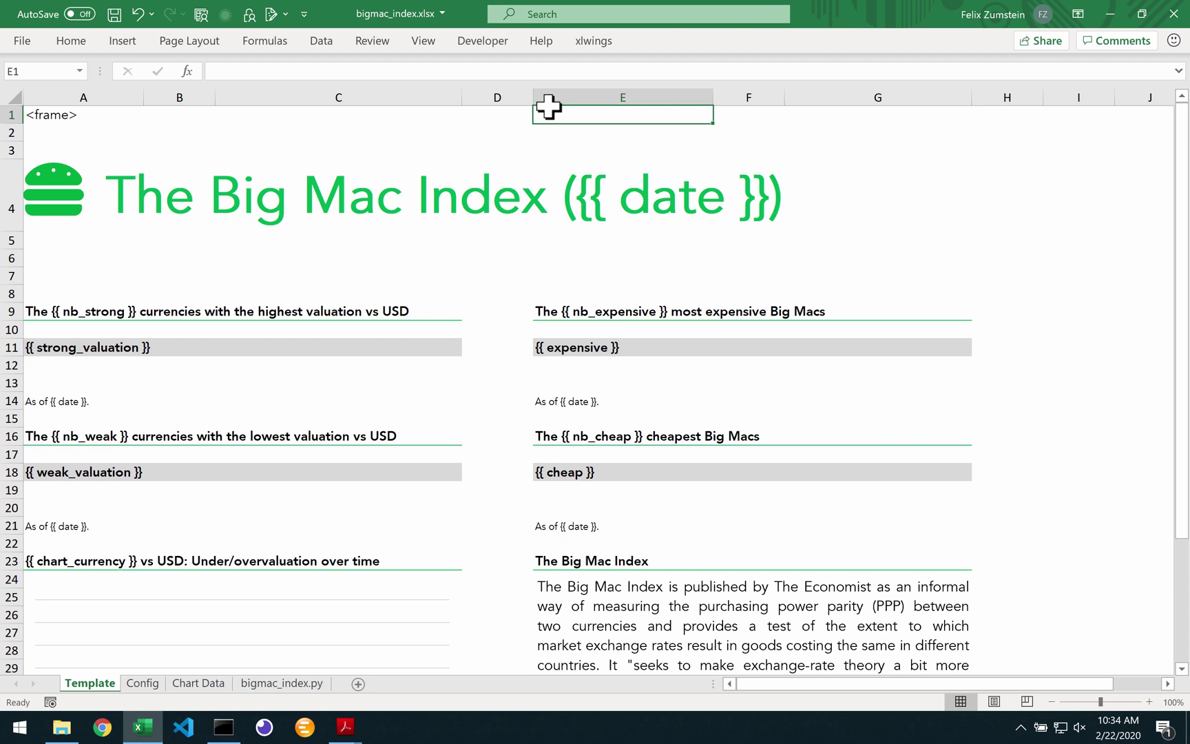
text(<frame>)
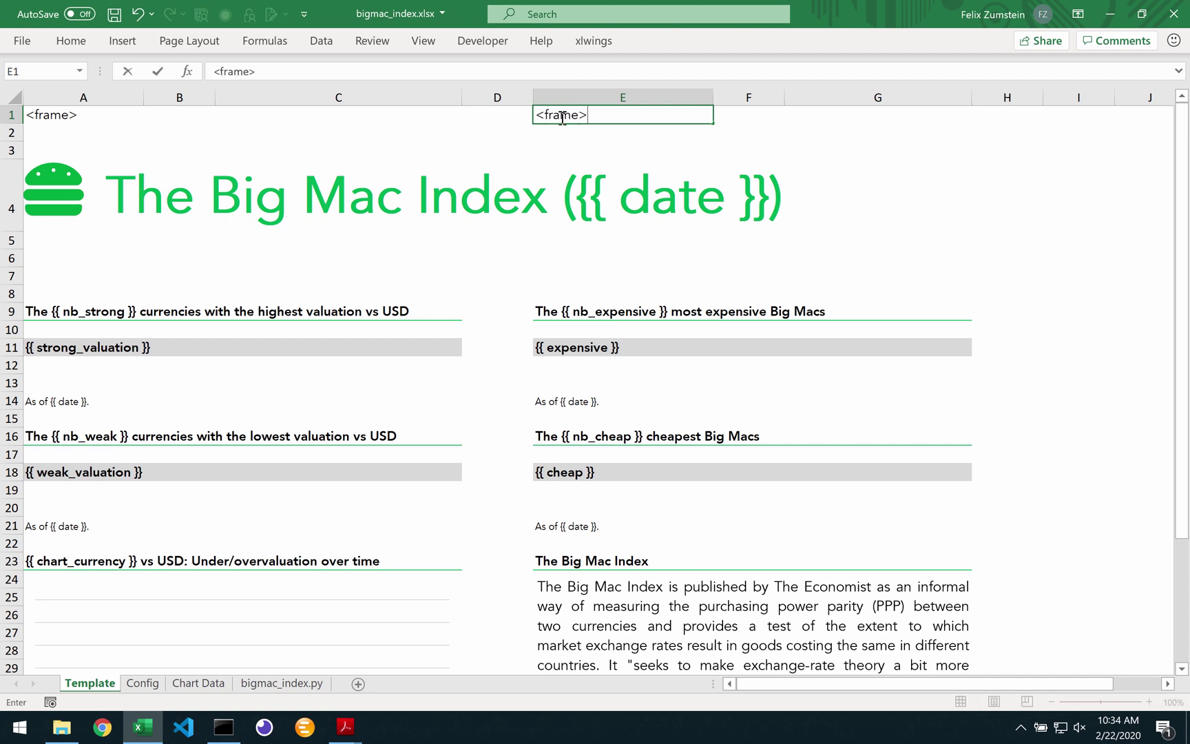
key(Return)
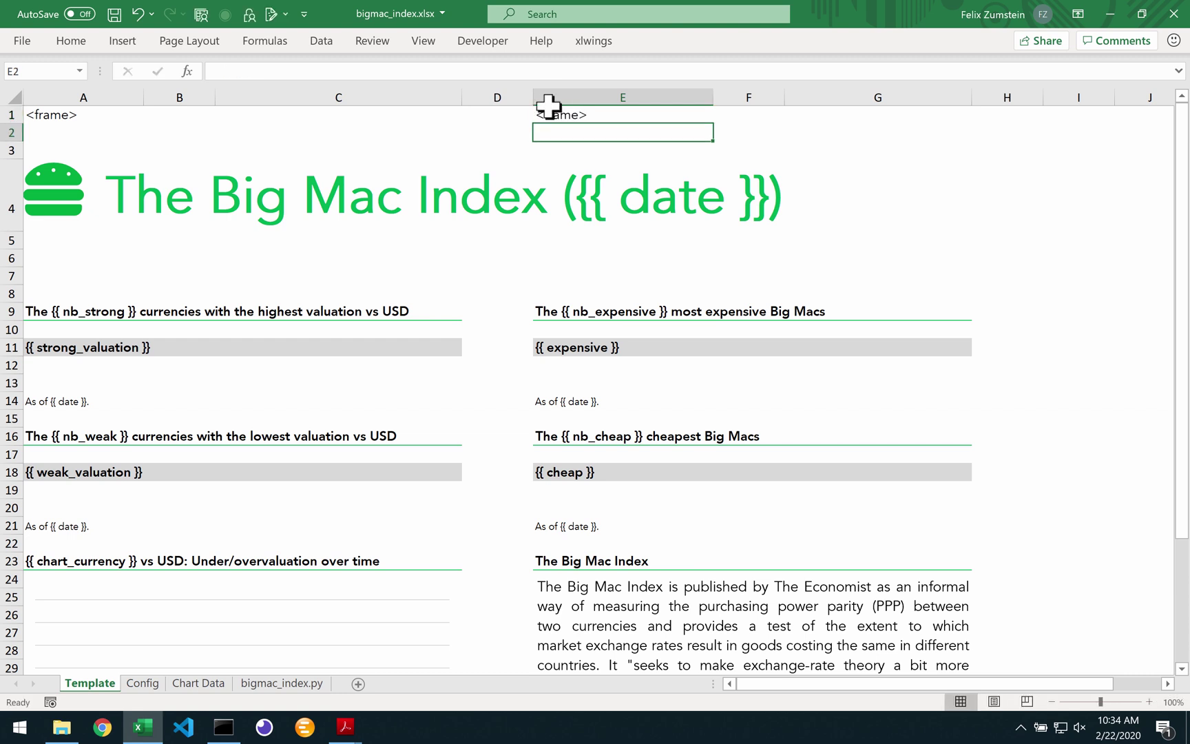
drag(89, 97, 486, 78)
click(560, 87)
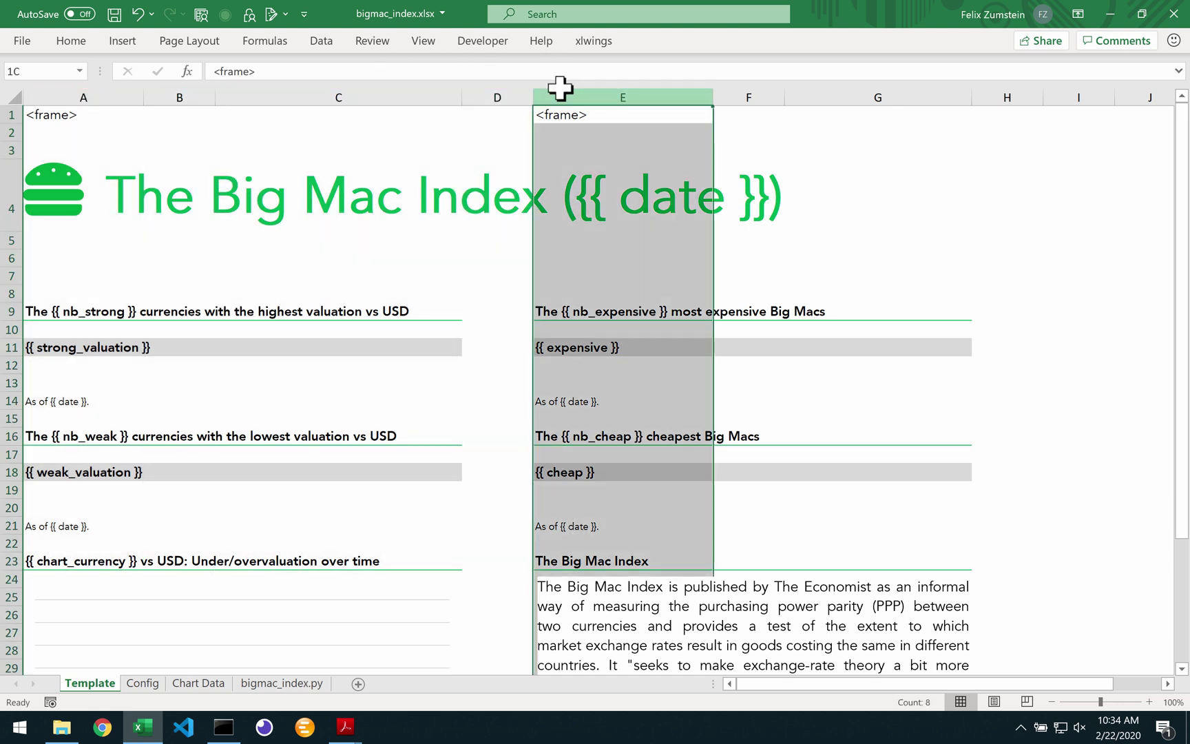
drag(560, 88, 939, 96)
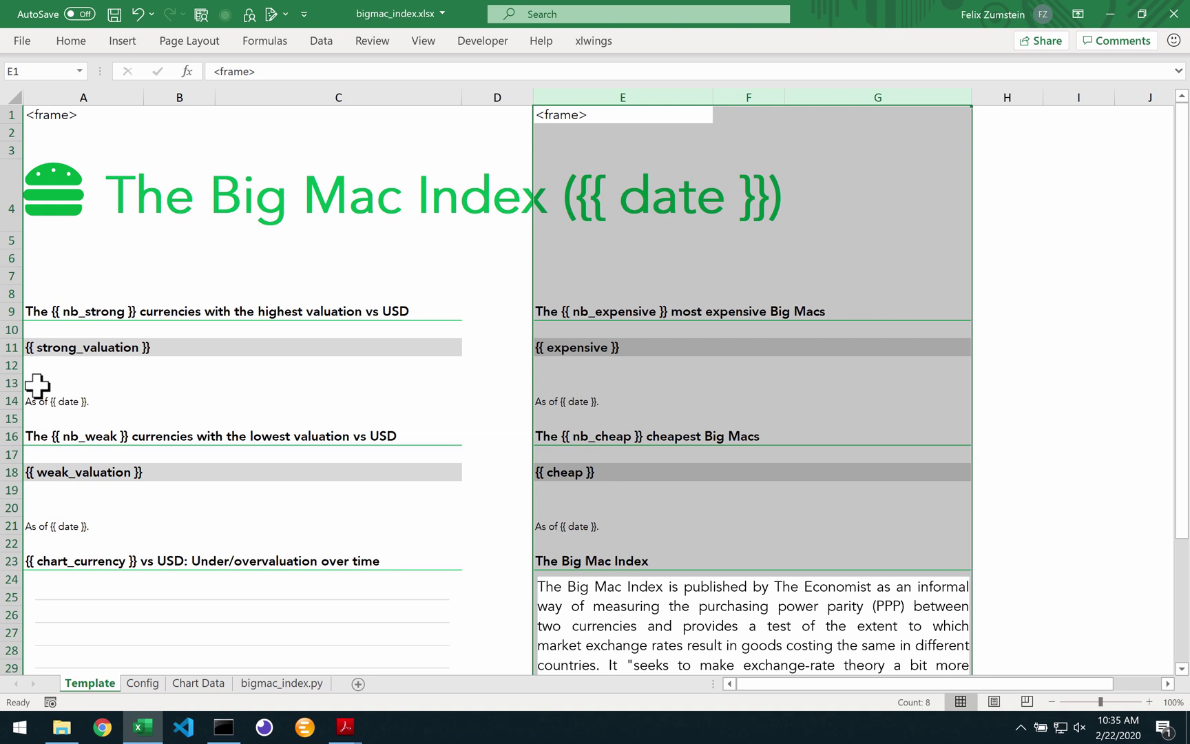
- Delete the empty row 13 below the strong_valuation placeholder
click(9, 380)
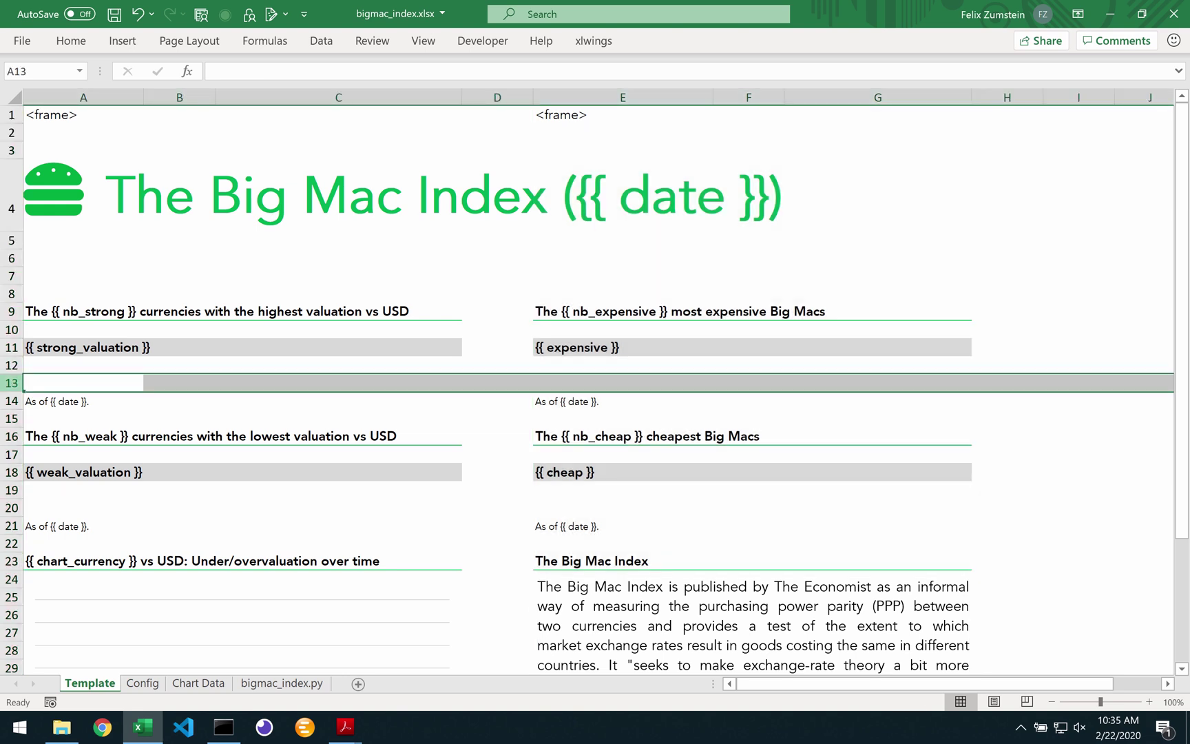
right_click(15, 385)
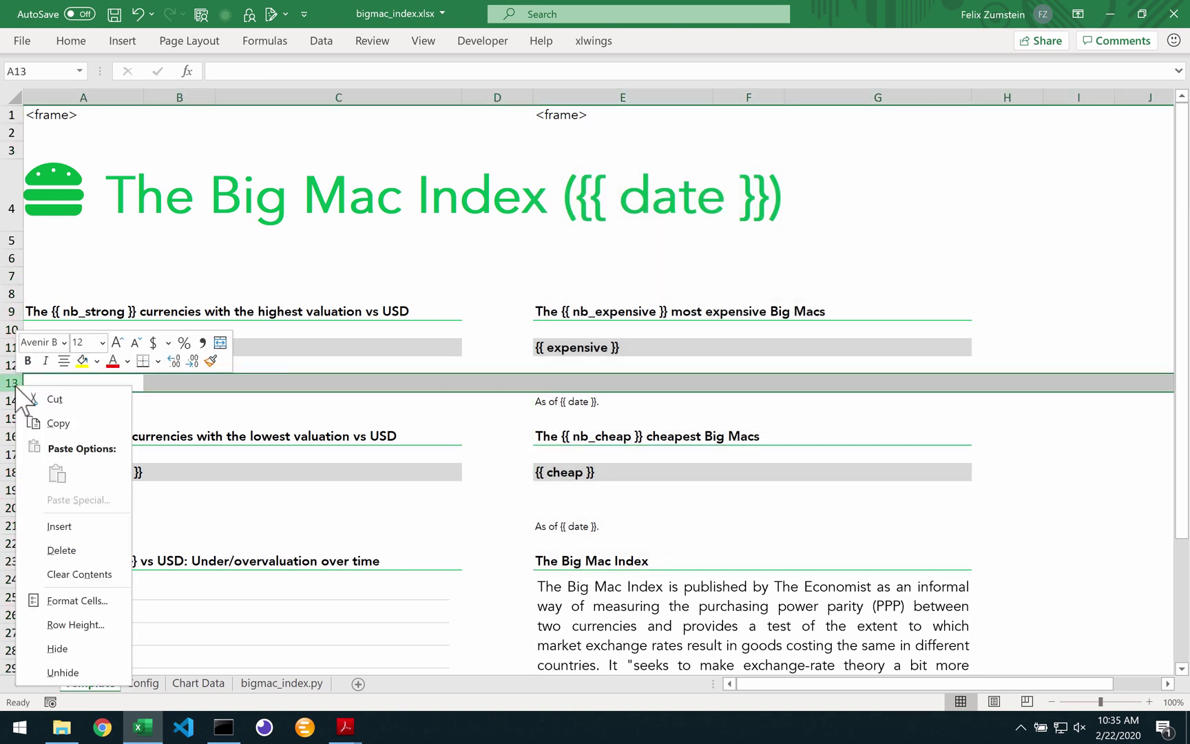
click(69, 550)
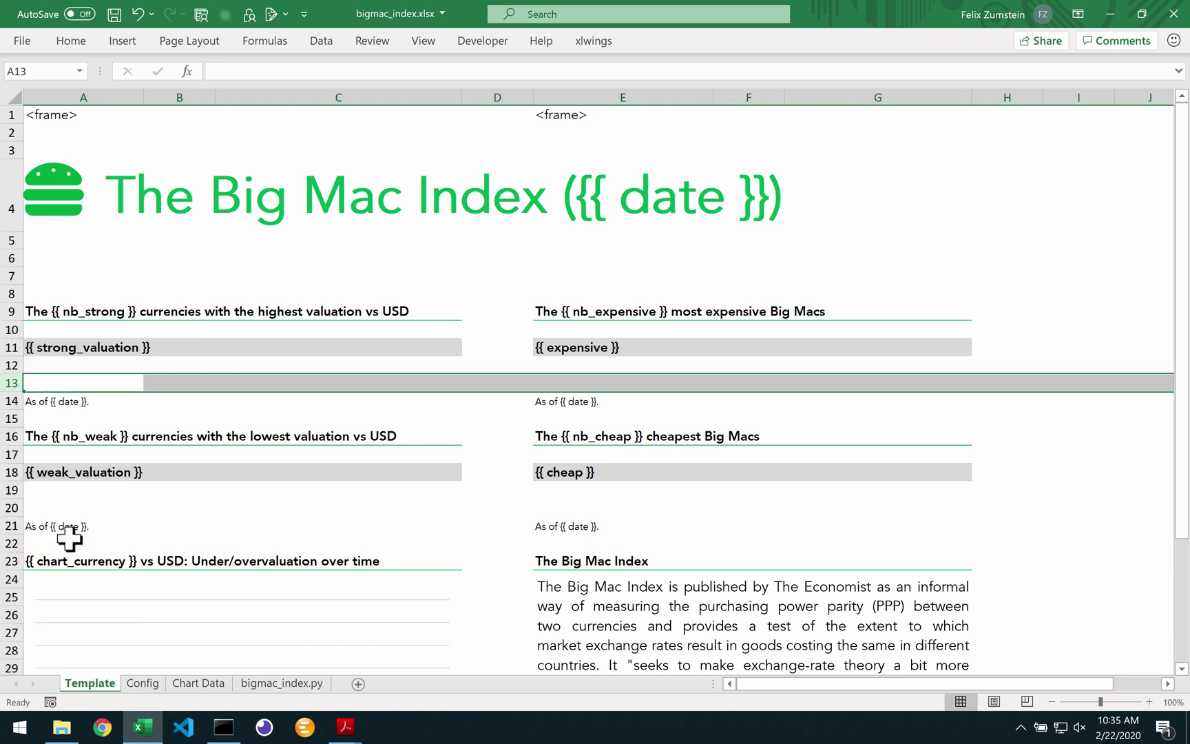
drag(43, 340, 378, 337)
drag(43, 360, 317, 357)
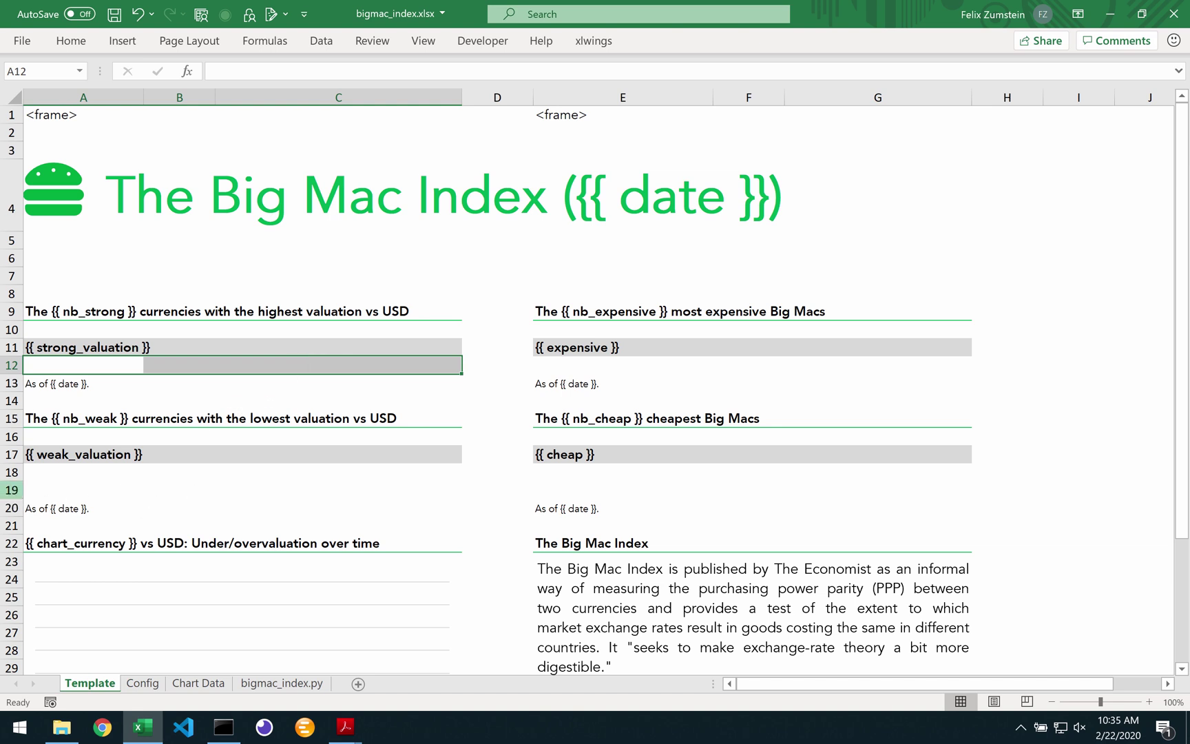
- Delete the extra empty row 19 below the weak_valuation placeholder
click(12, 490)
right_click(12, 490)
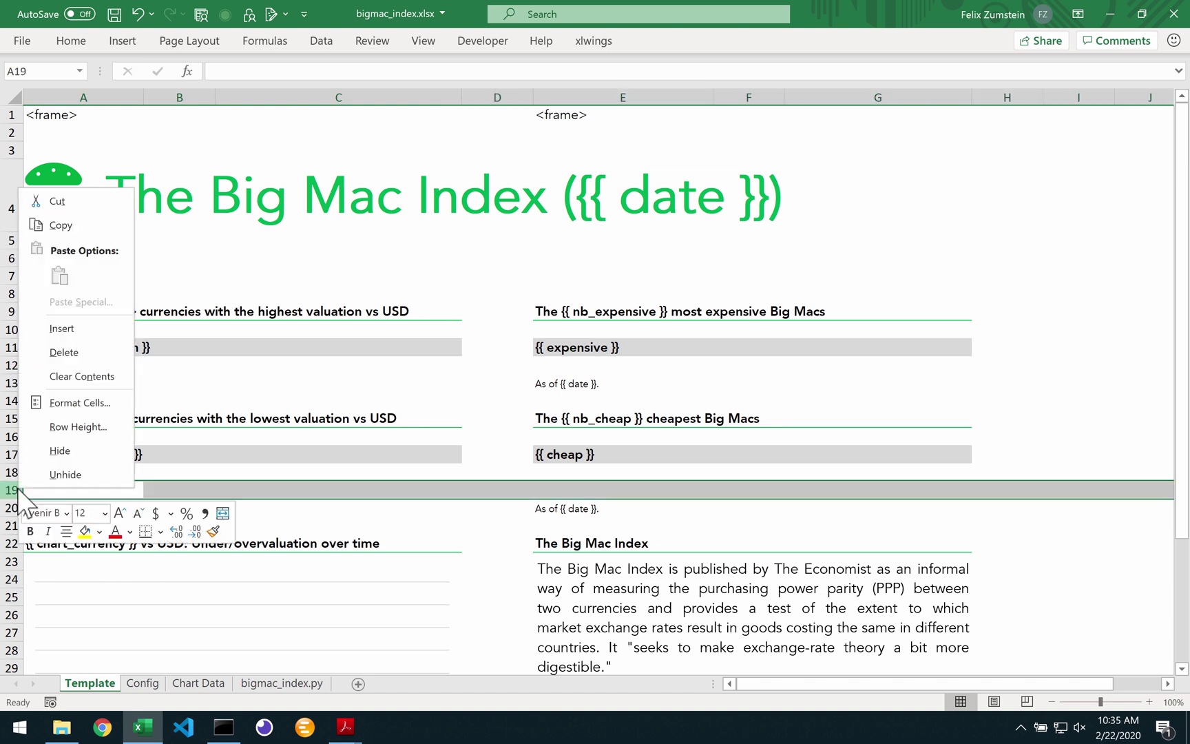
click(92, 354)
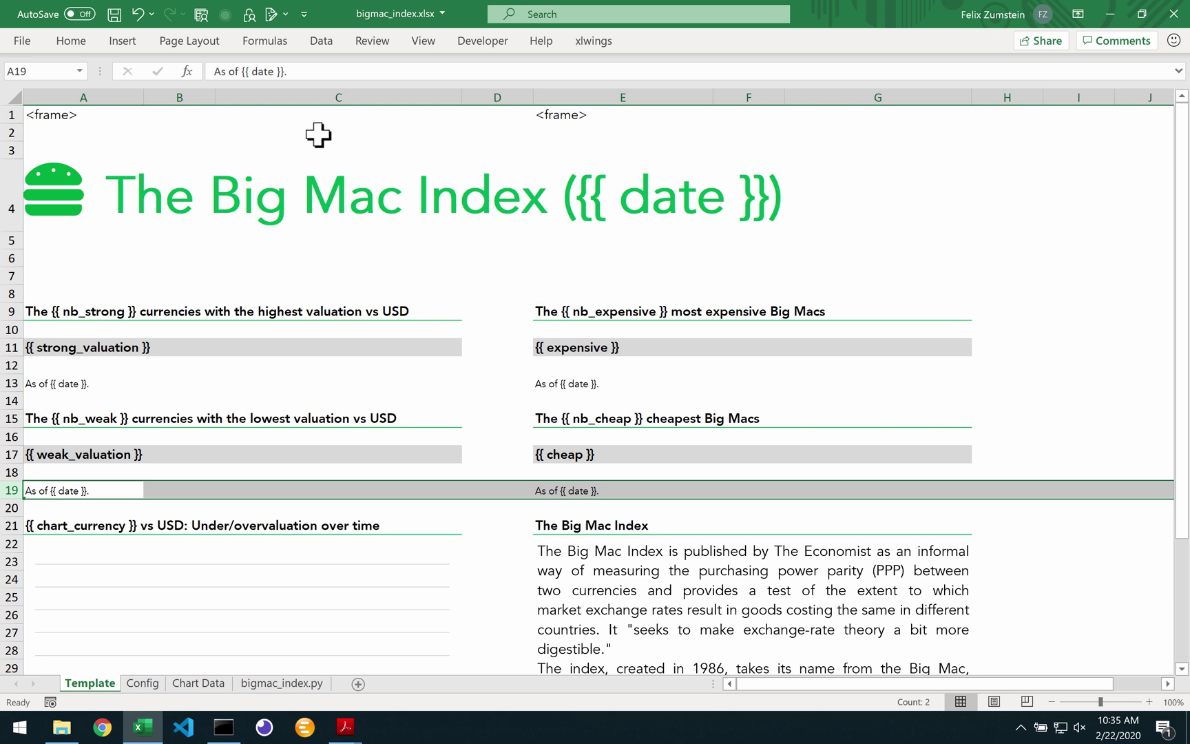
click(338, 146)
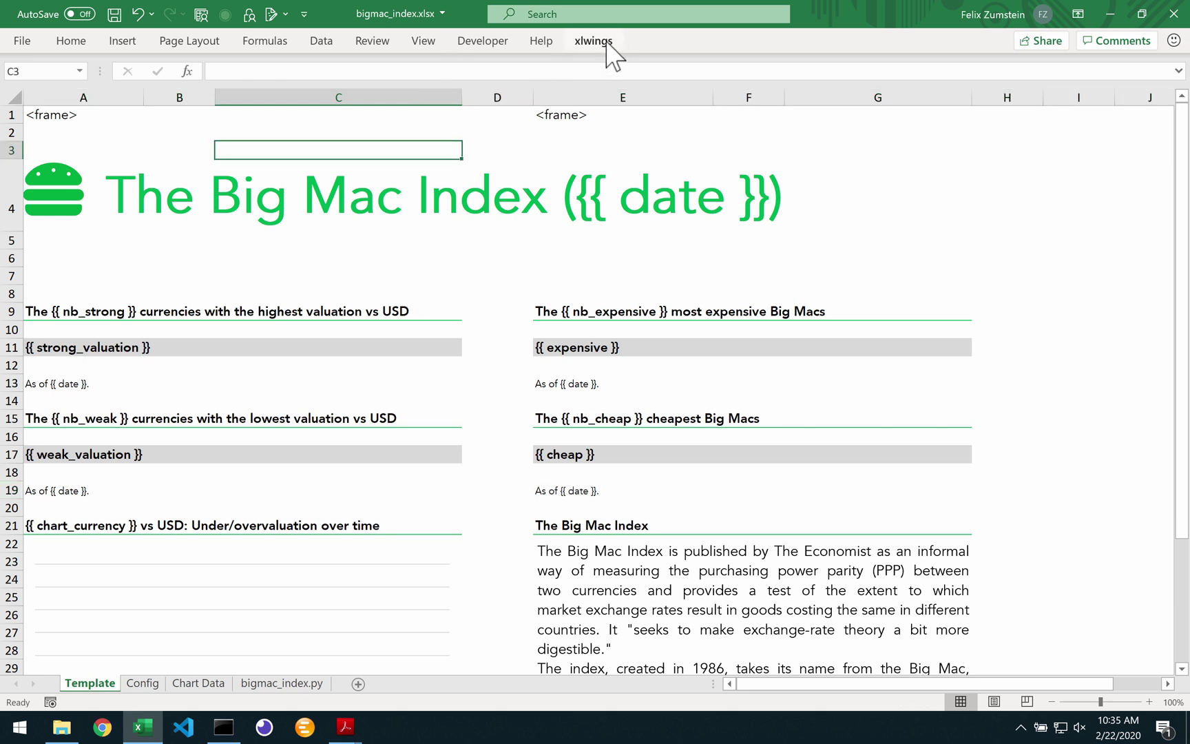
- Save the template and run xlwings Run main to regenerate report_2020-01-14.xlsx
click(114, 14)
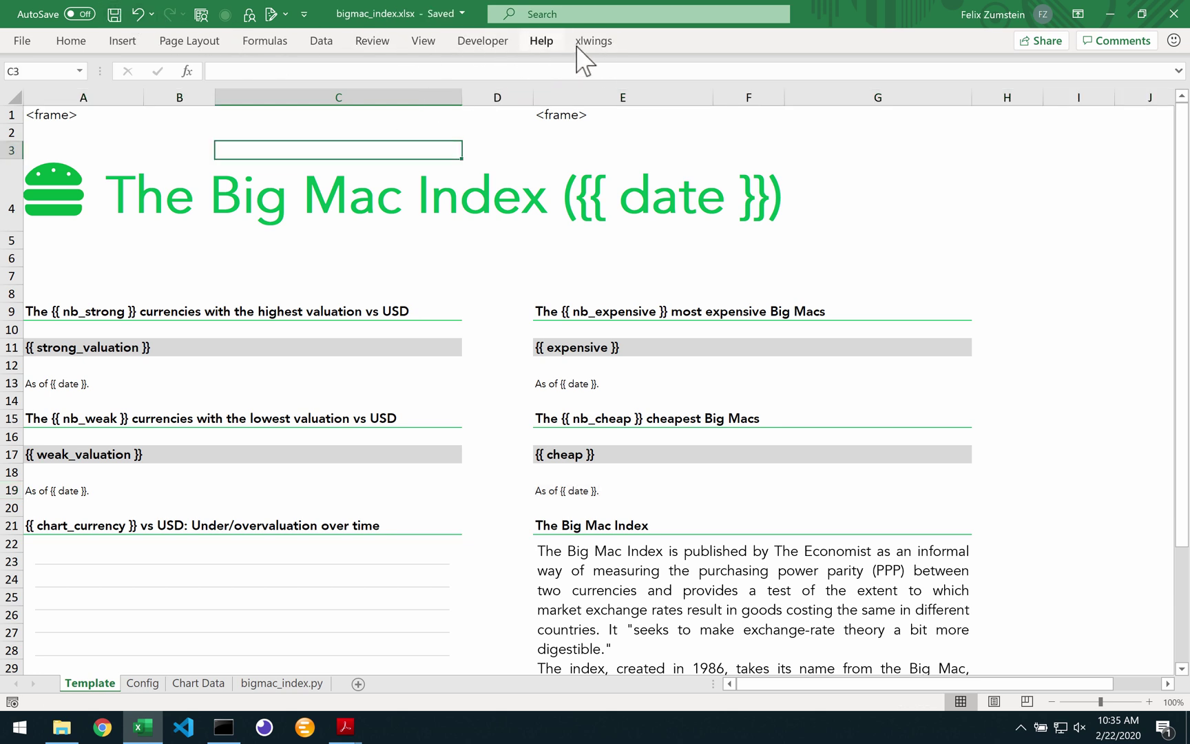
click(593, 41)
click(16, 73)
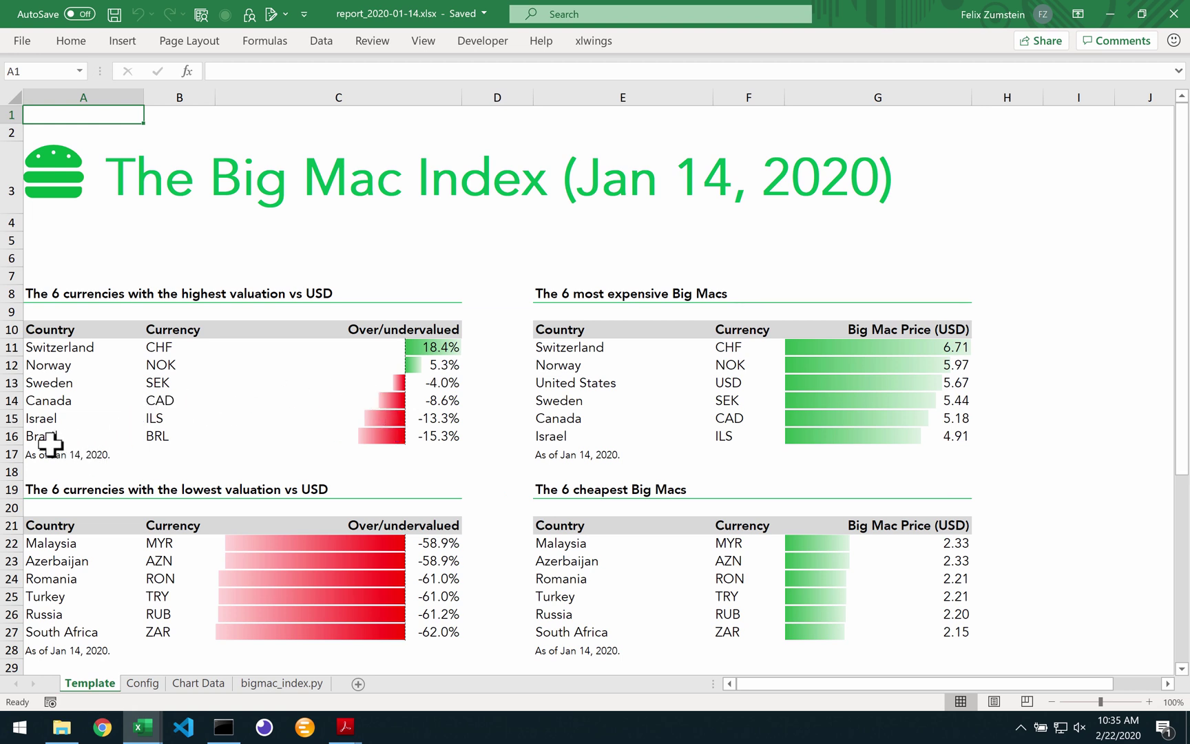
- Inspect the report's row 17 As of note and scroll through the six-row tables
click(11, 455)
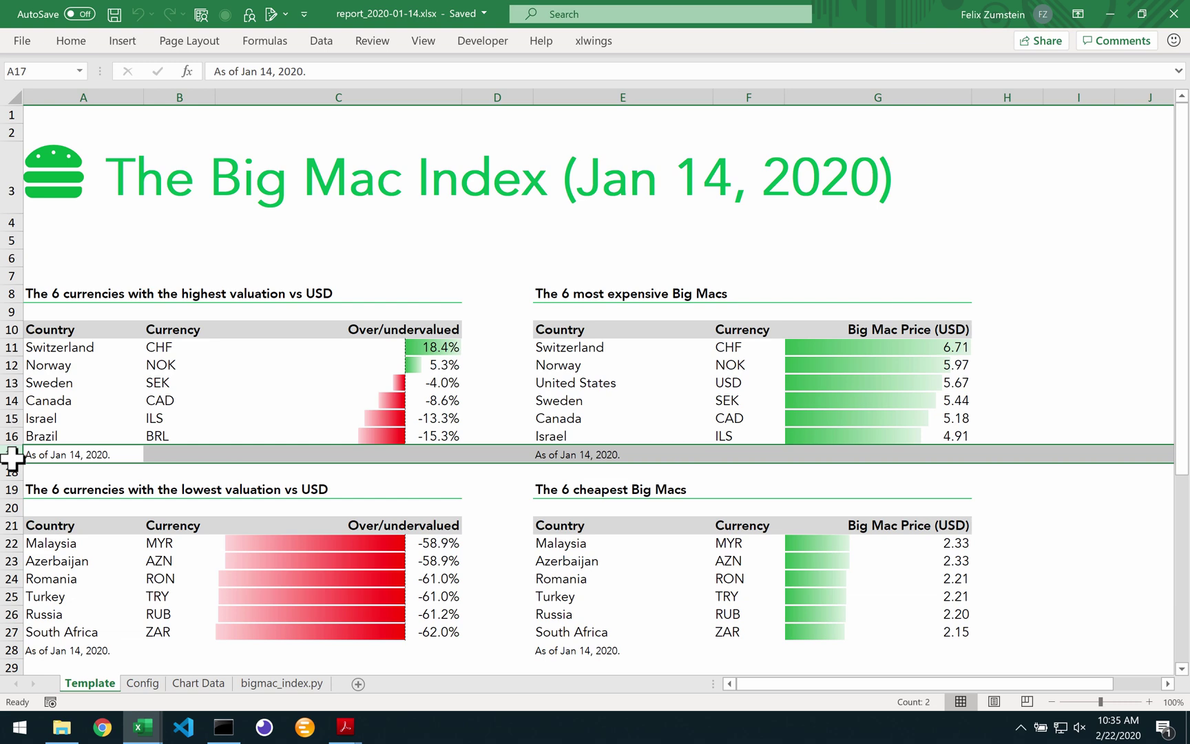
scroll(53, 407, down, 5)
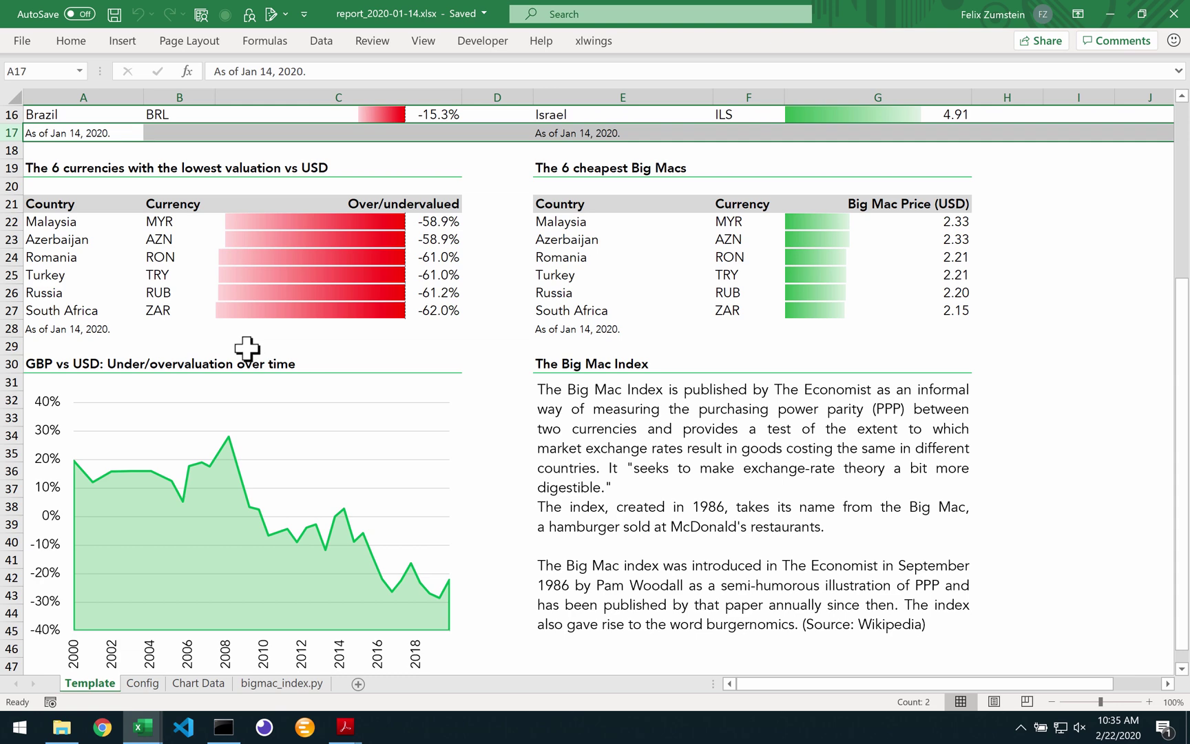
scroll(241, 349, up, 5)
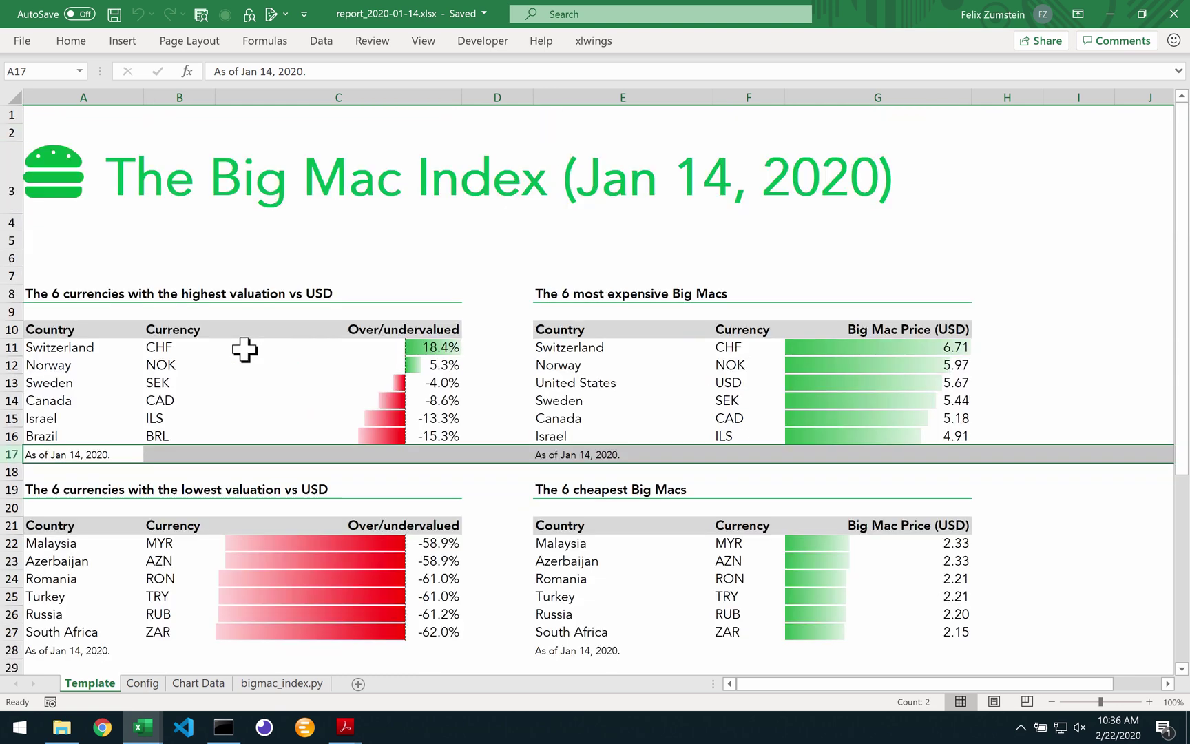